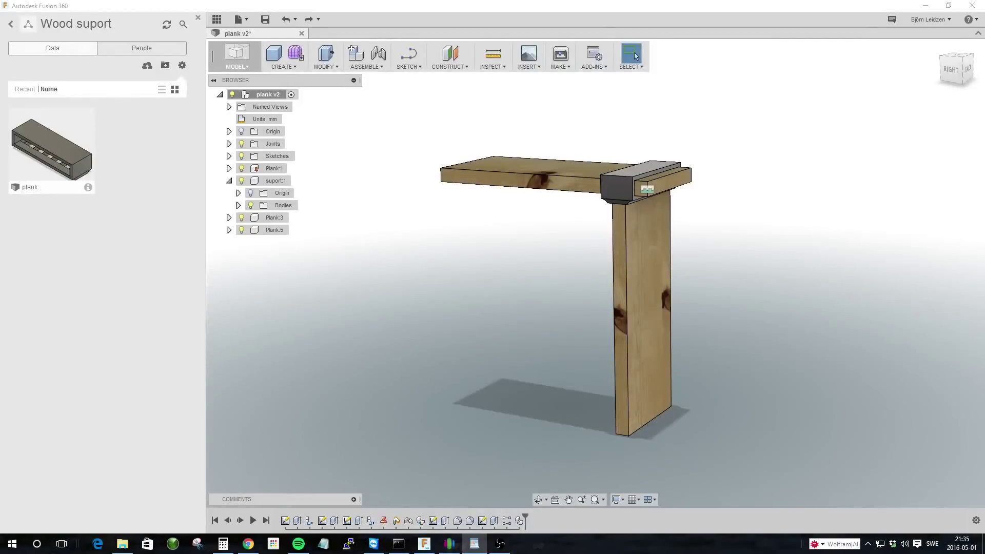
click(406, 379)
scroll(412, 366, up, 1)
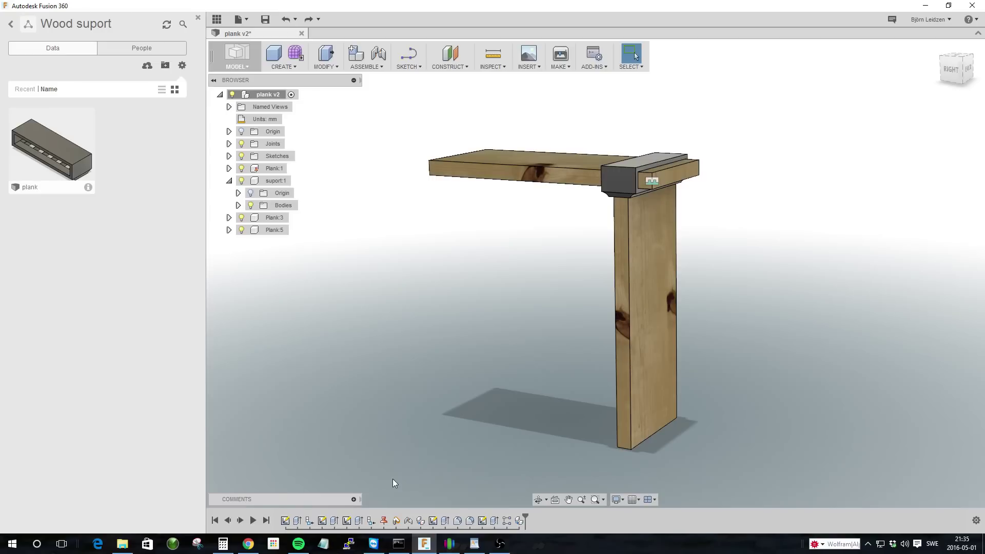
scroll(306, 189, down, 1)
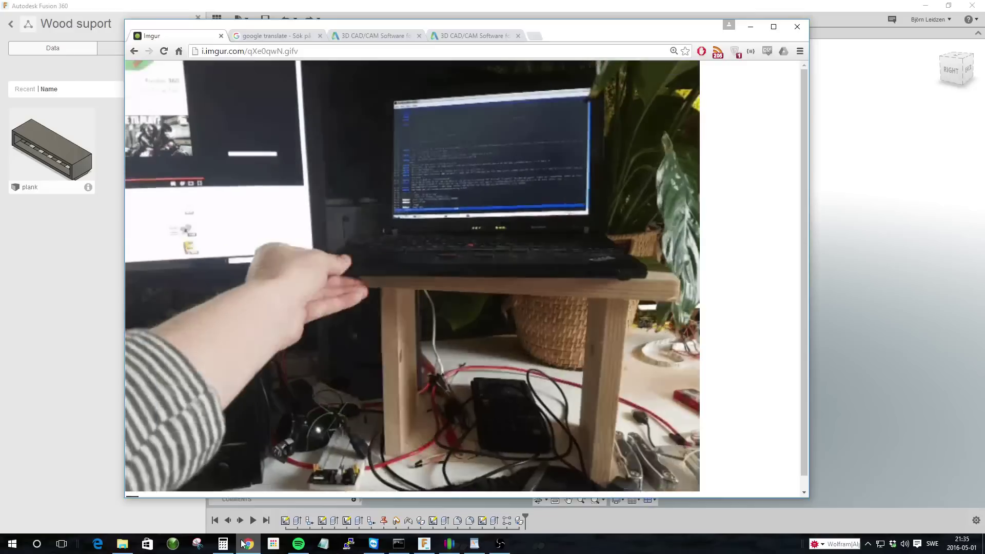
Step: Switch to Chrome to view the photo of the wooden laptop stand and the Fusion 360 overview page, and return to the model
click(247, 544)
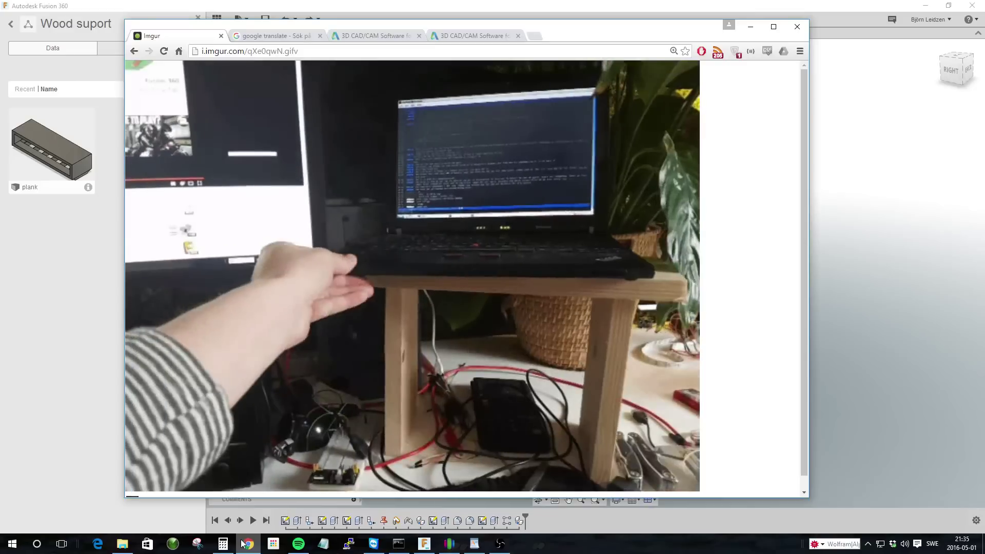
click(89, 418)
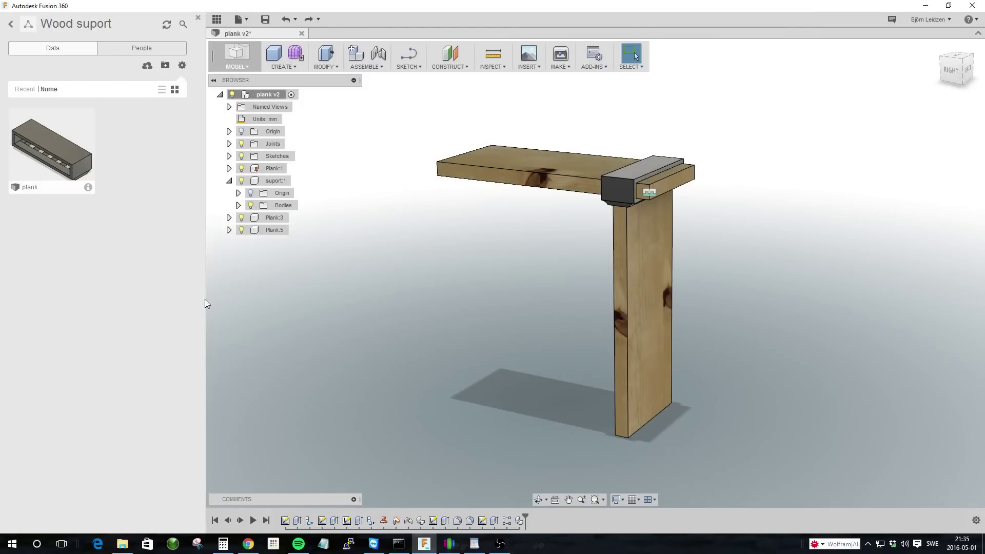
click(248, 544)
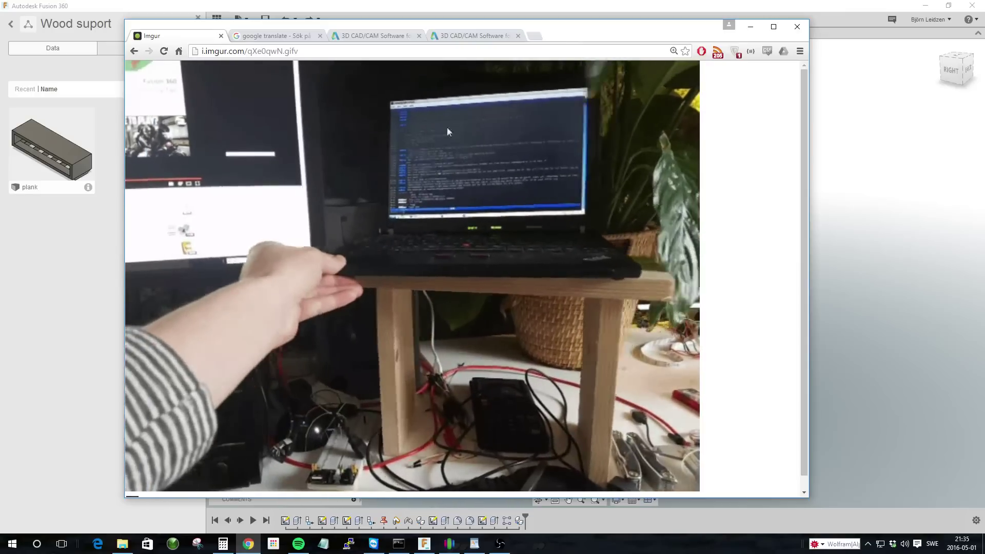
click(475, 37)
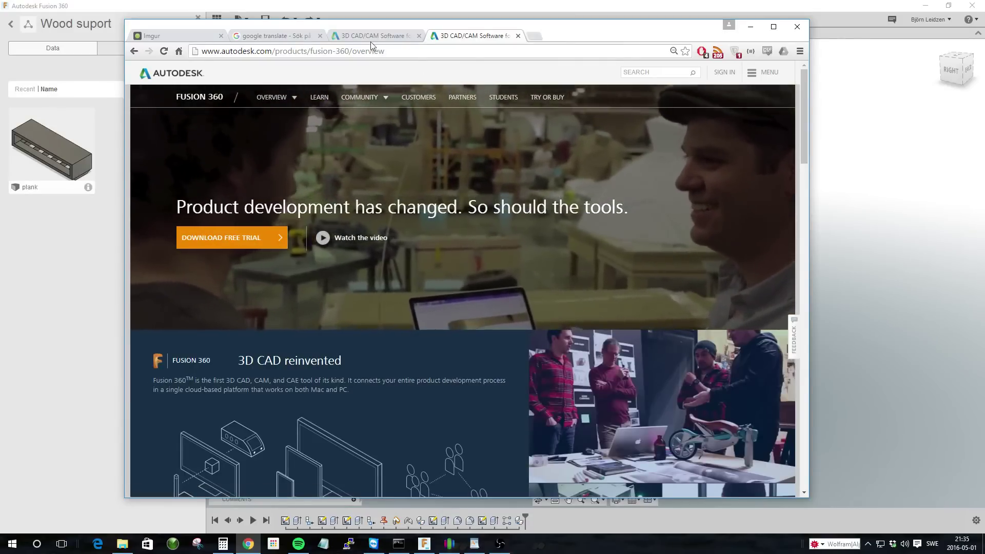
click(375, 36)
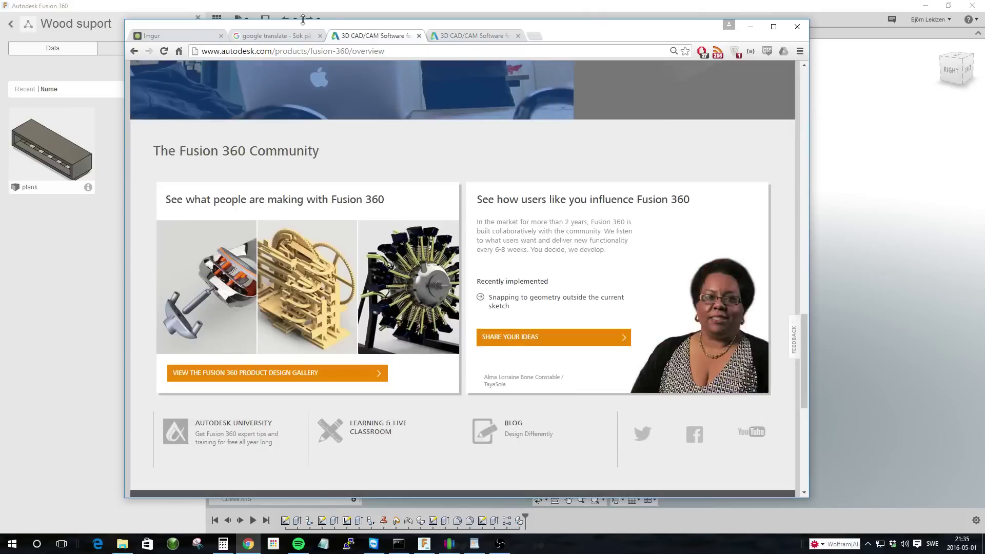
click(282, 36)
click(194, 36)
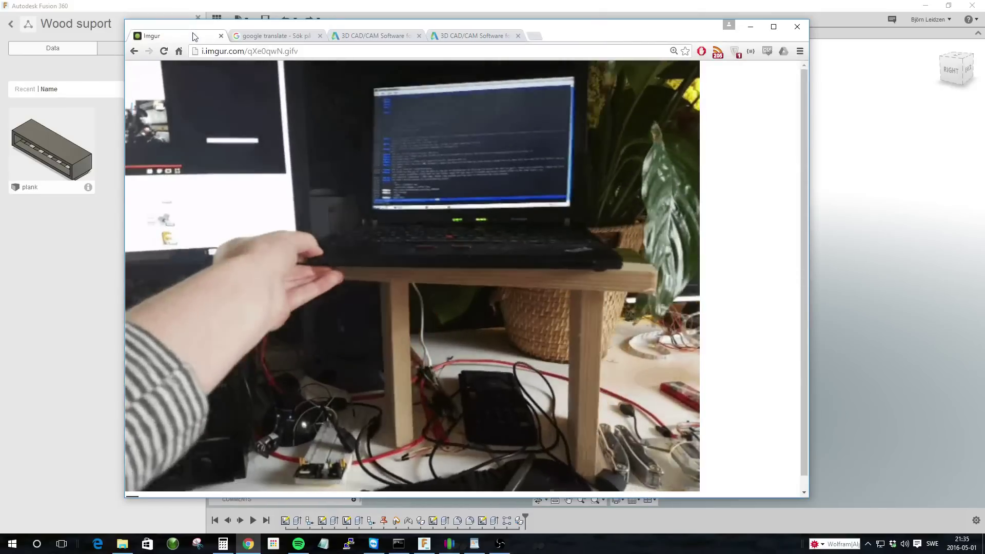
click(817, 195)
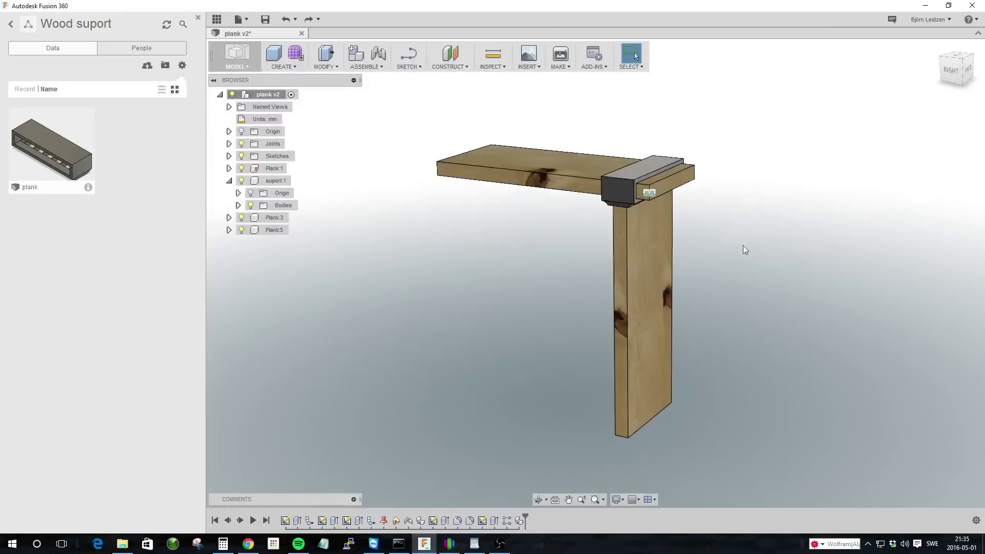
Step: Duplicate the vertical plank component and move the copy 270 mm in Y towards the other end of the horizontal plank
shift+middle_drag(743, 246, 729, 267)
scroll(729, 267, up, 1)
scroll(727, 267, down, 1)
scroll(711, 241, up, 1)
shift+middle_drag(650, 232, 621, 236)
scroll(620, 232, up, 2)
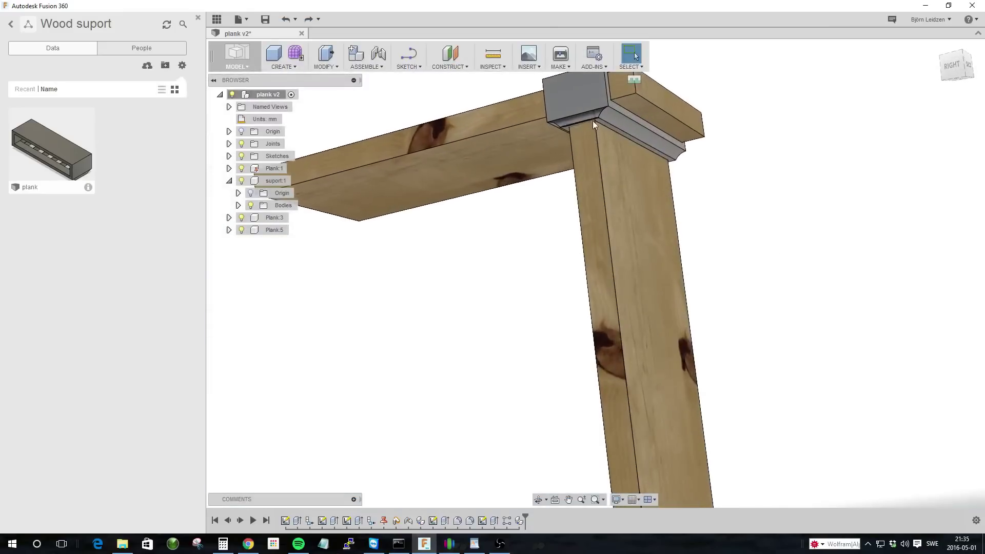
shift+middle_drag(574, 110, 275, 239)
click(274, 232)
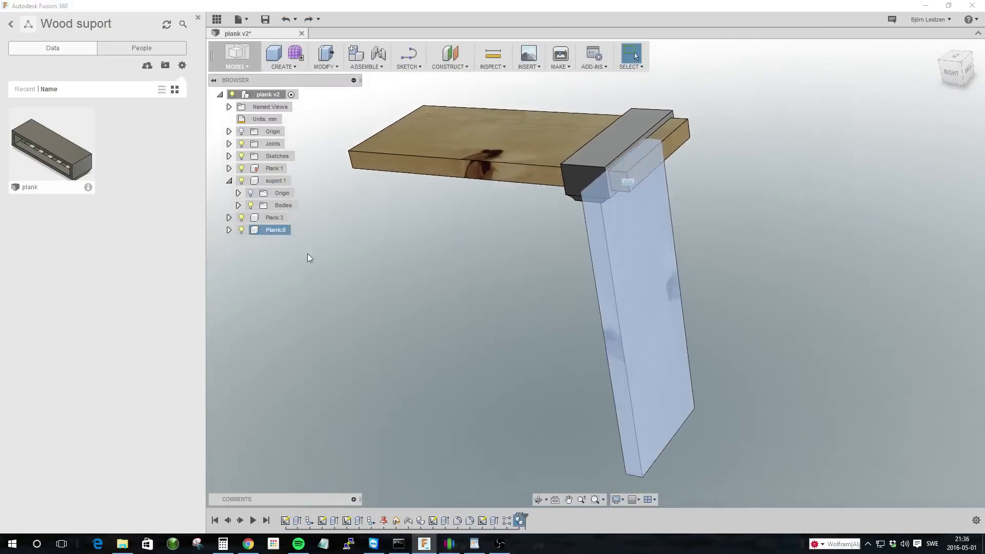
key(ctrl+v)
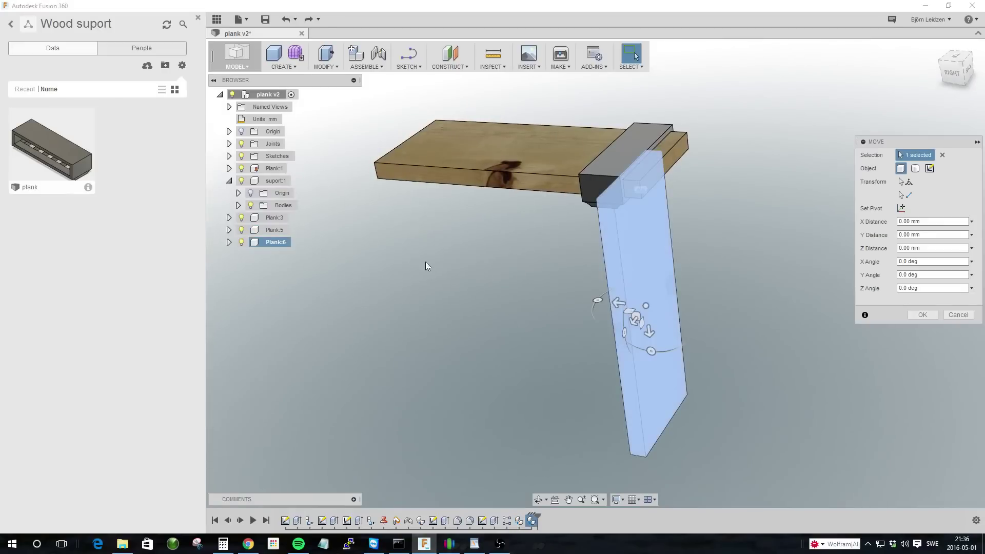
drag(622, 312, 405, 288)
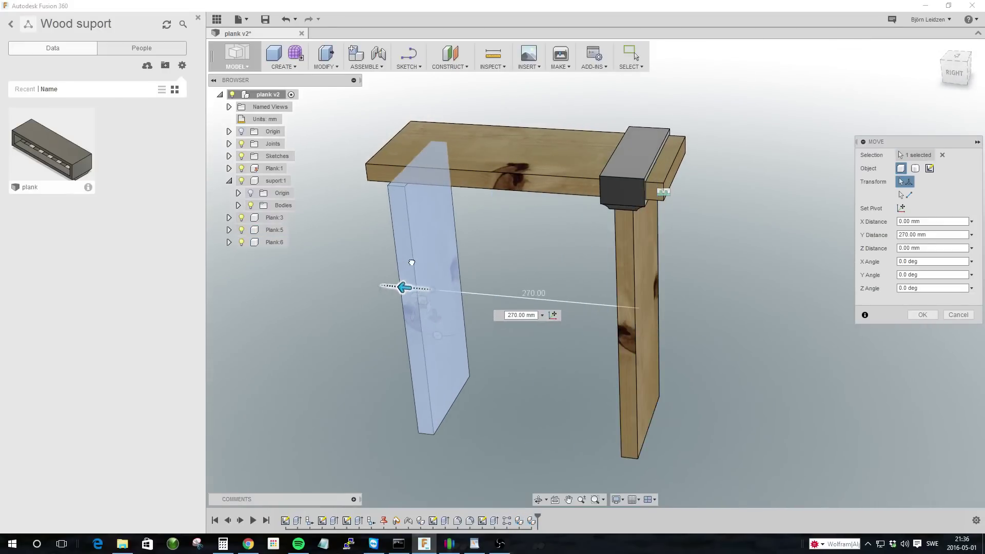
key(Return)
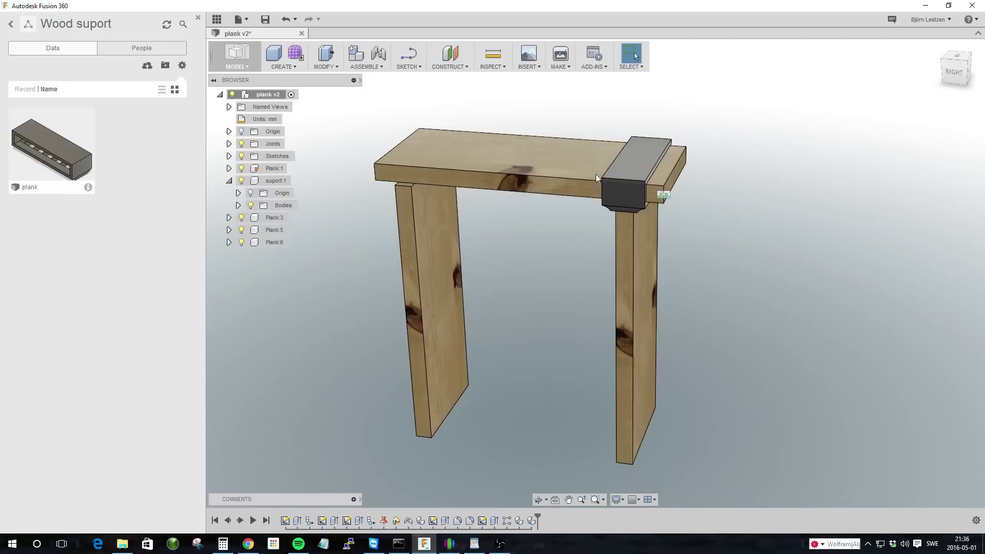
Step: Duplicate the support bracket component and move the copy 270 mm in Z onto the top of the second leg
click(288, 180)
key(ctrl+c)
key(ctrl+v)
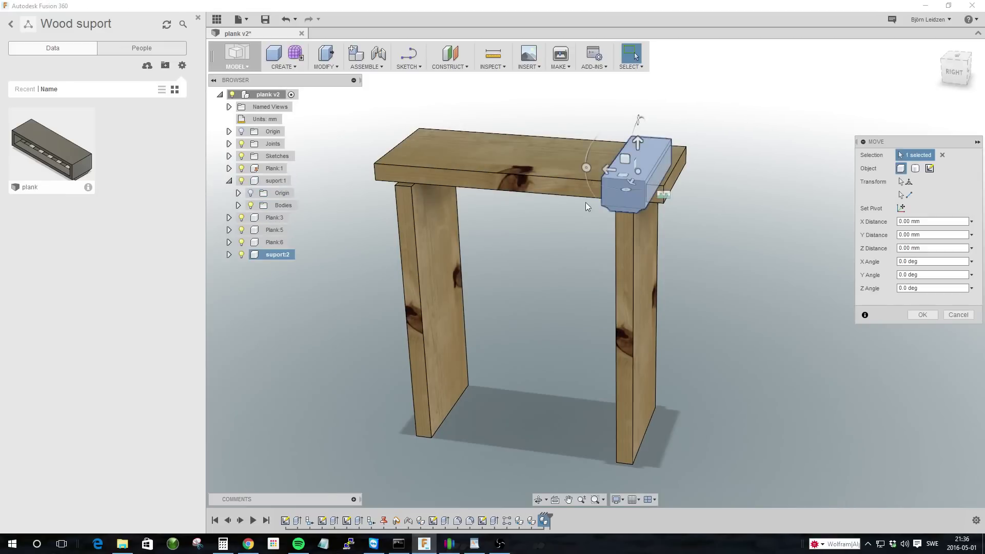
drag(590, 158, 403, 149)
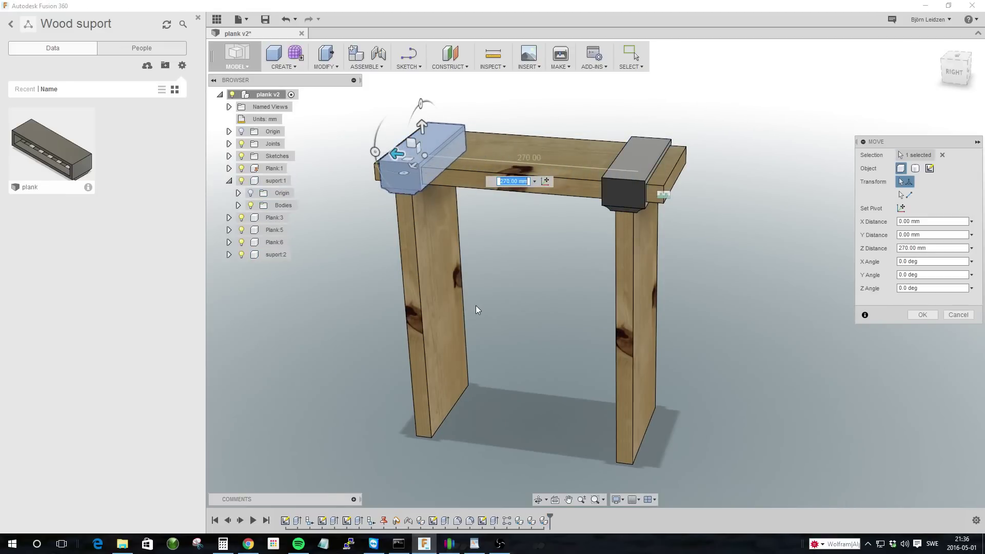
key(Return)
scroll(476, 306, down, 1)
scroll(359, 282, up, 2)
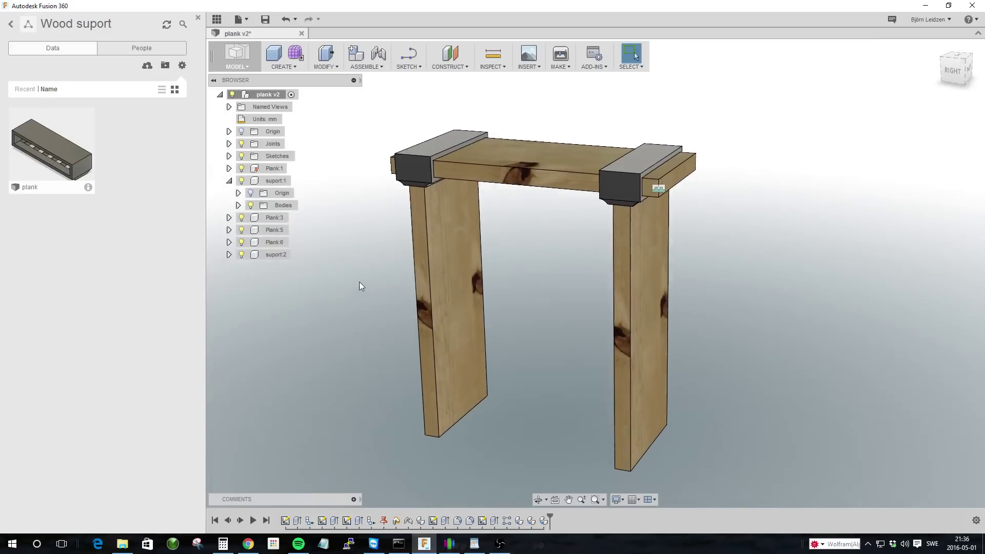
shift+middle_drag(673, 294, 558, 313)
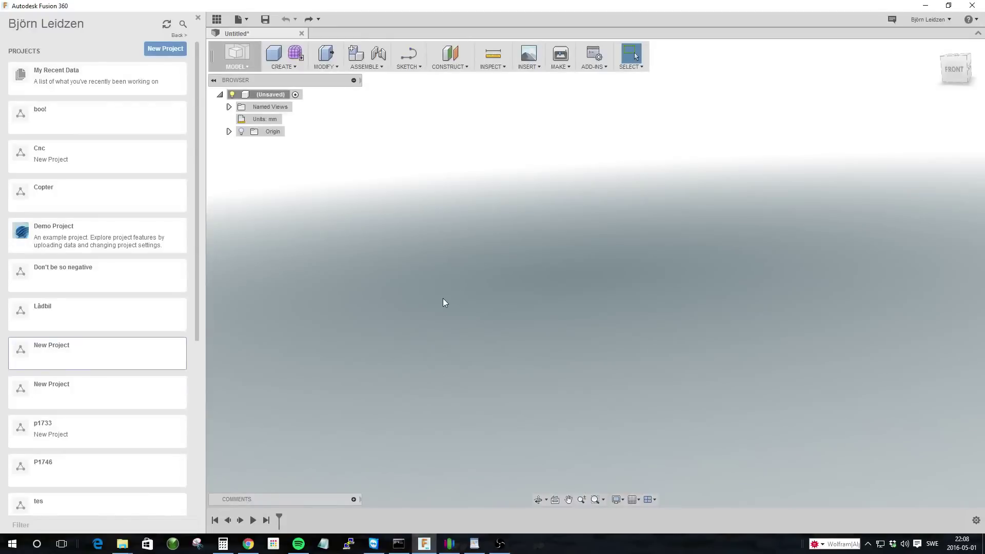
Step: Create a new project named Support
click(164, 48)
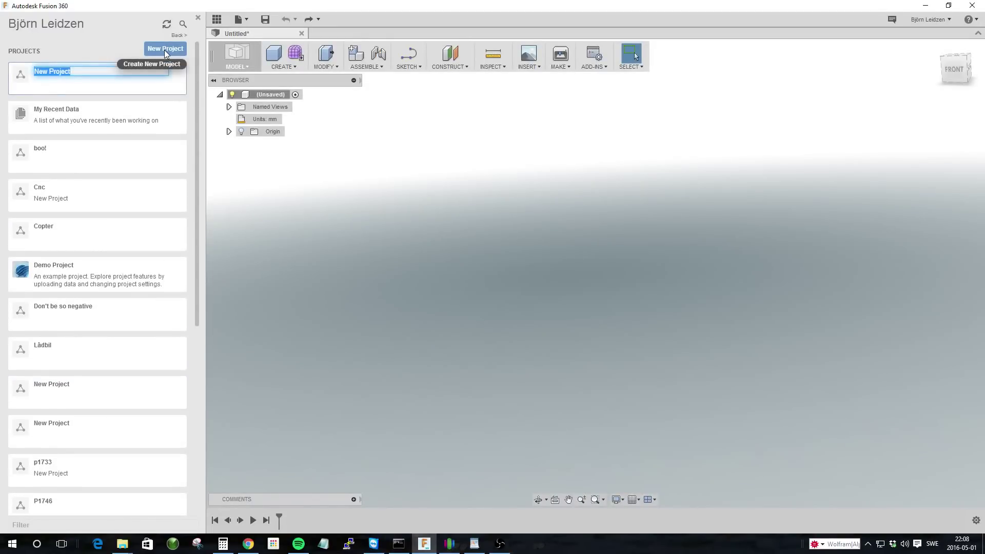
text(Support)
key(Return)
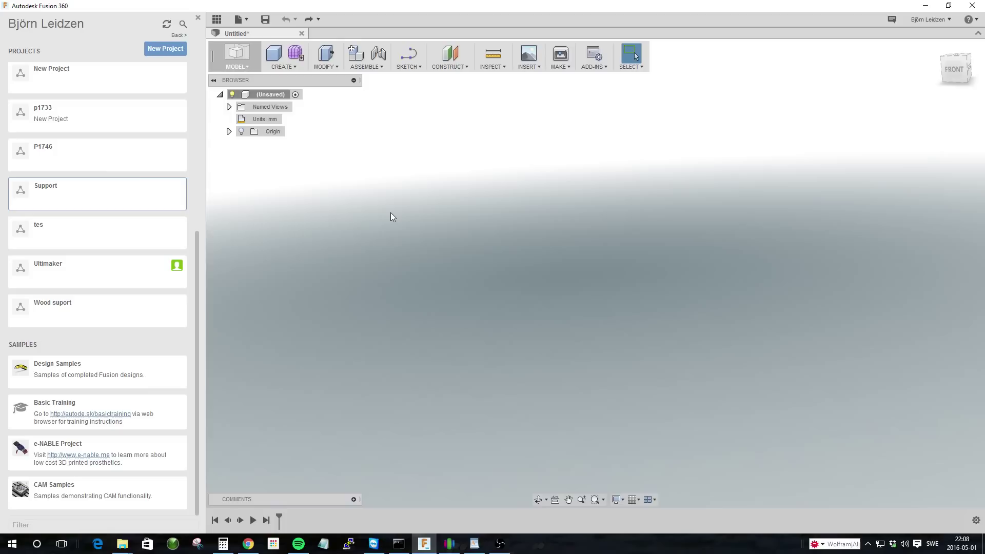
Step: Sketch a center rectangle on the front plane, centred on the origin, 142 mm wide and 21 mm high
click(407, 51)
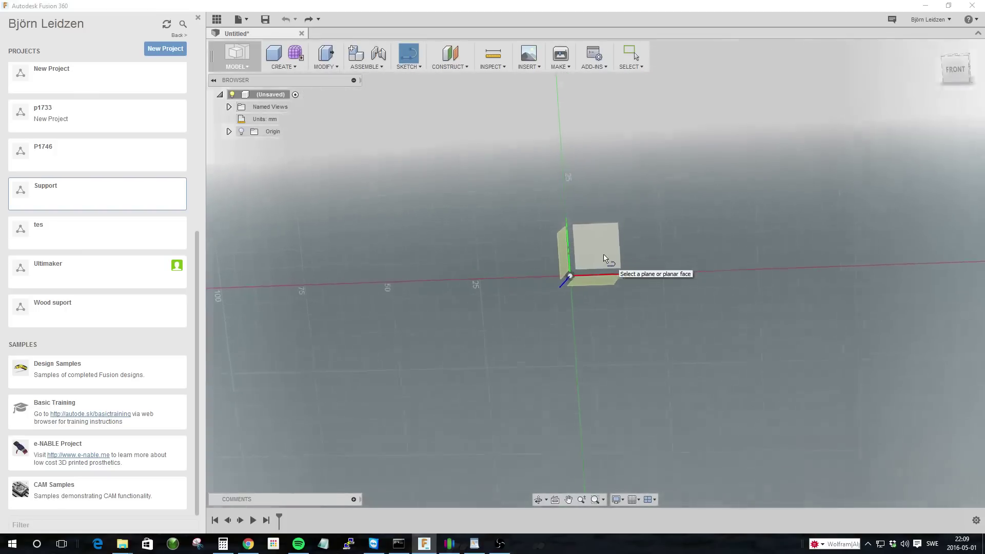
click(604, 256)
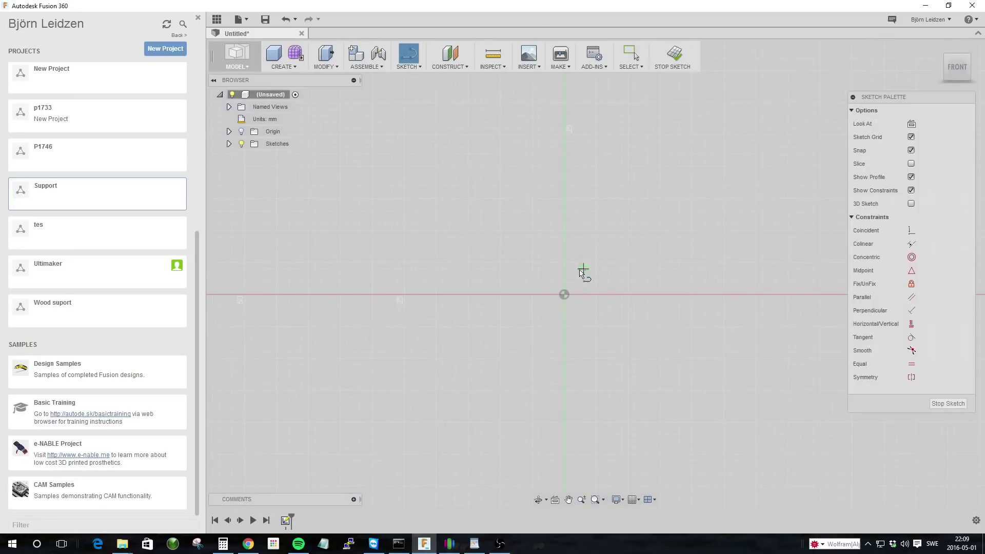
click(413, 67)
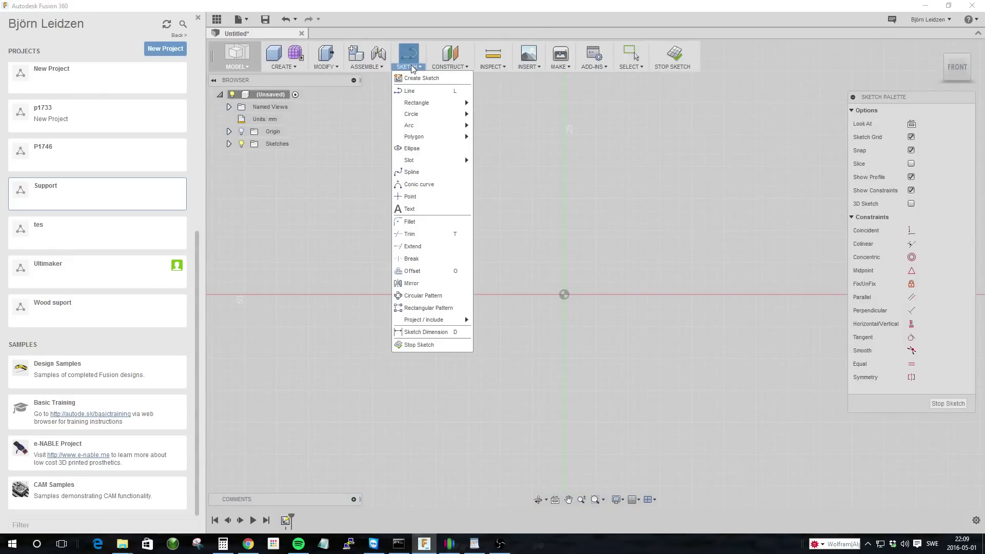
mouse_move(431, 103)
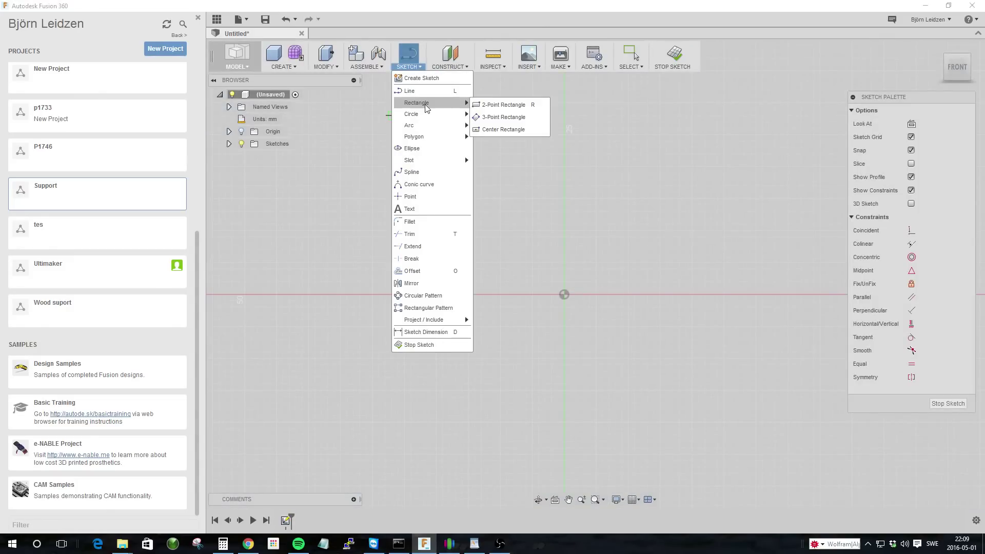
click(478, 130)
shift+middle_drag(624, 371, 533, 285)
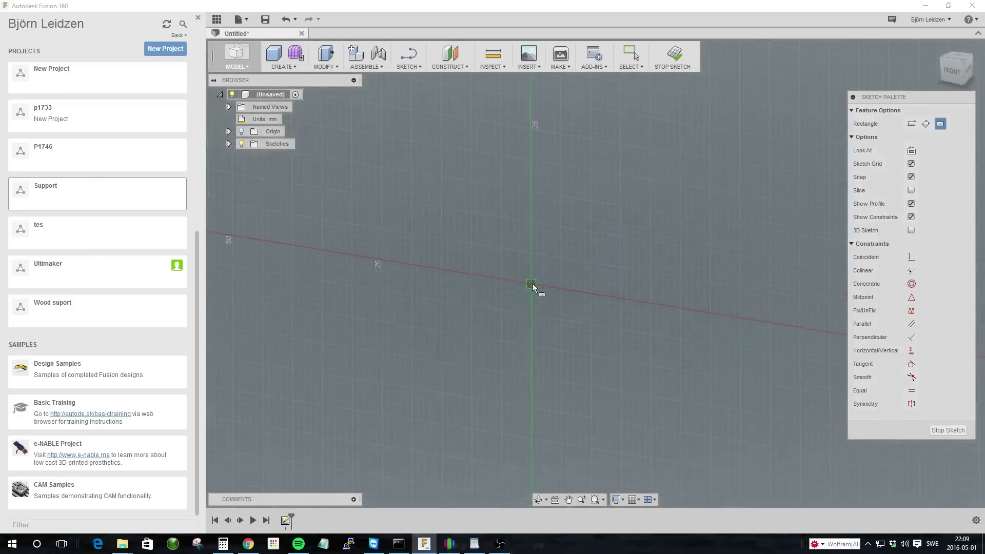
click(533, 284)
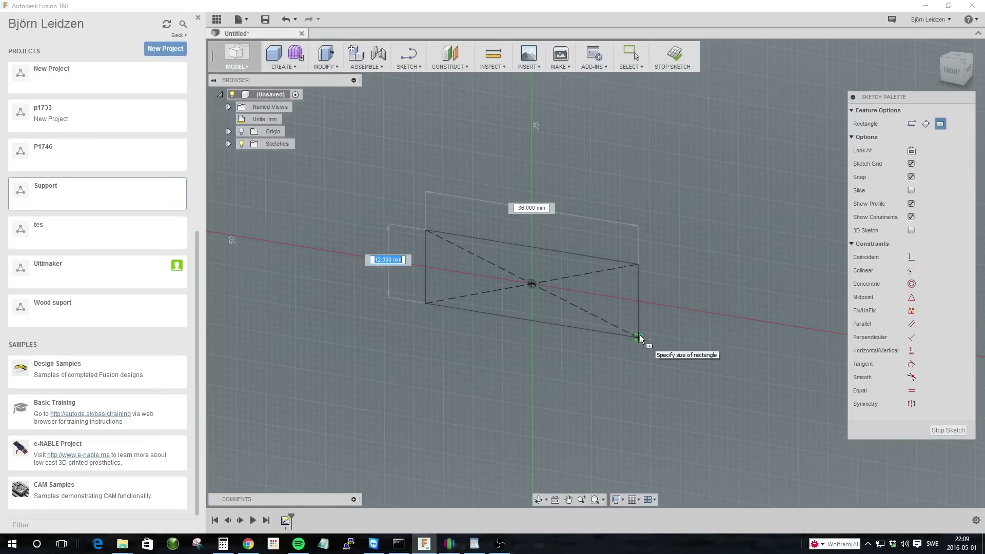
text(21)
key(Tab)
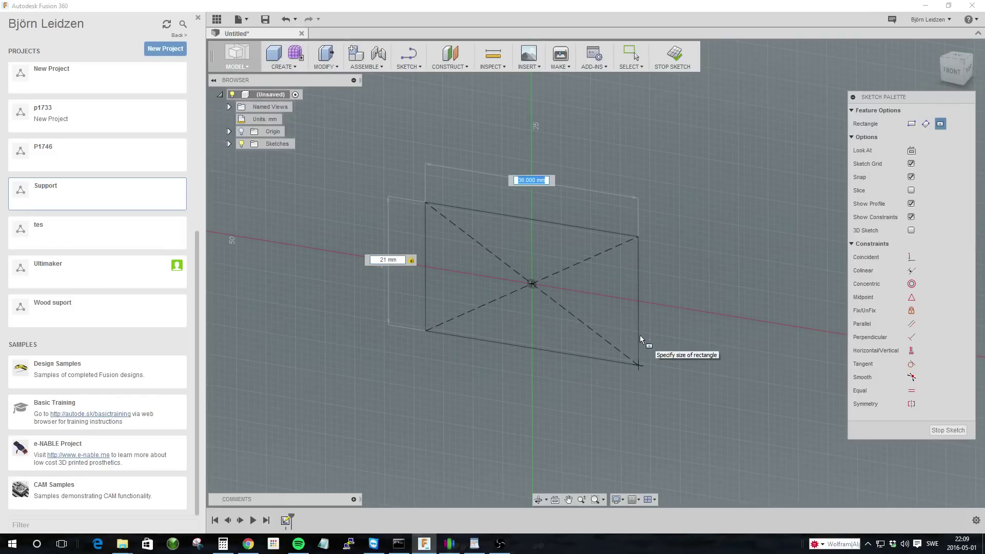
text(142)
key(Return)
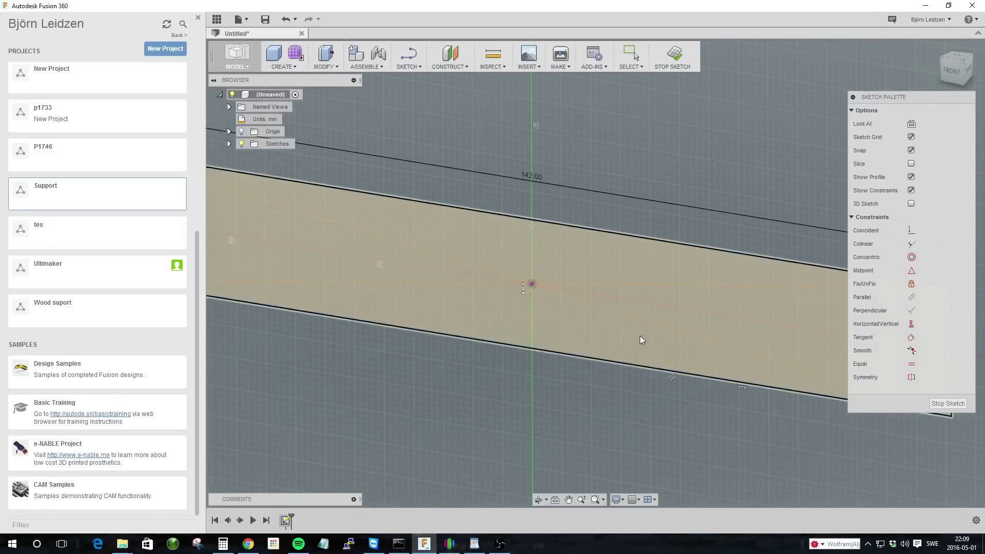
scroll(452, 134, down, 5)
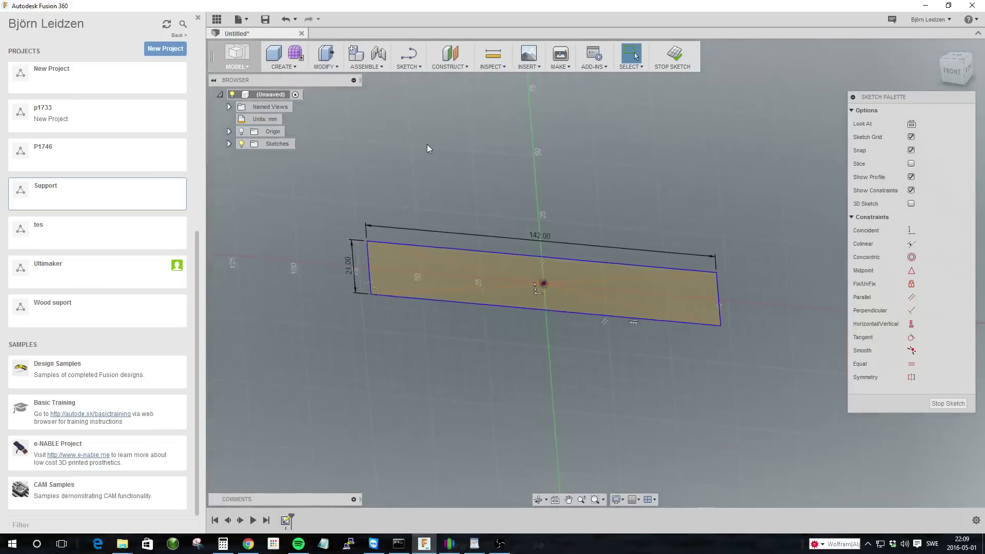
Step: Extrude the sketched rectangle to one side as a new body to form the plank
click(296, 68)
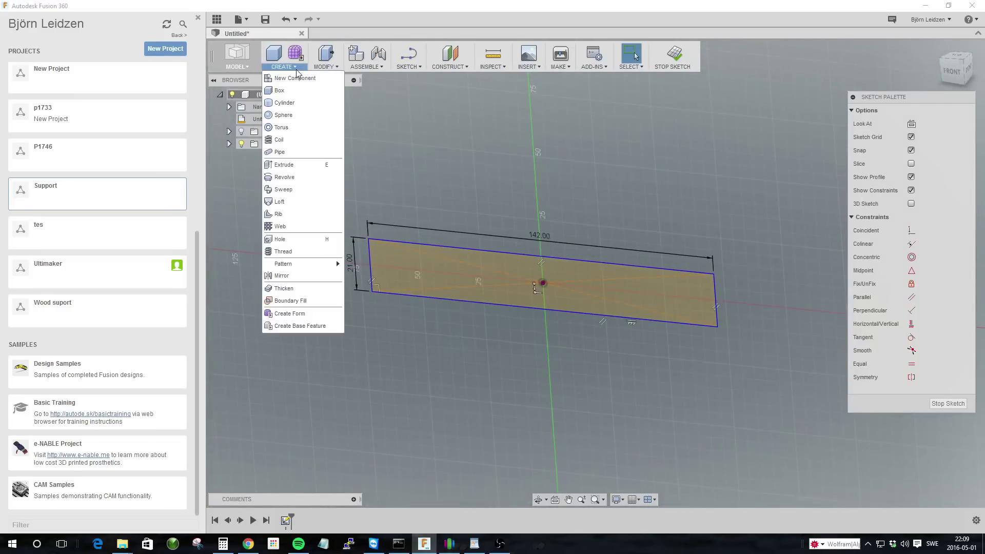
click(321, 166)
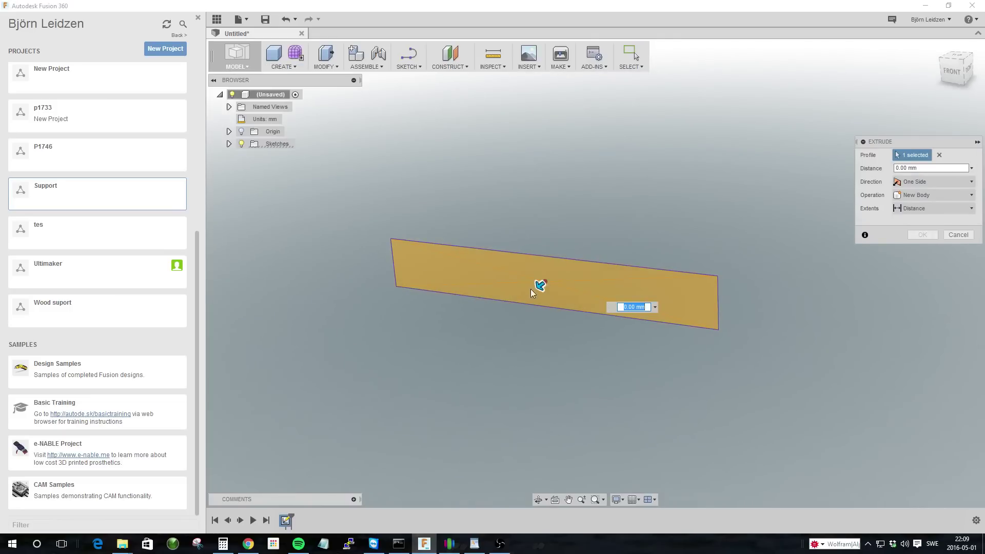
drag(540, 285, 434, 360)
scroll(411, 354, down, 4)
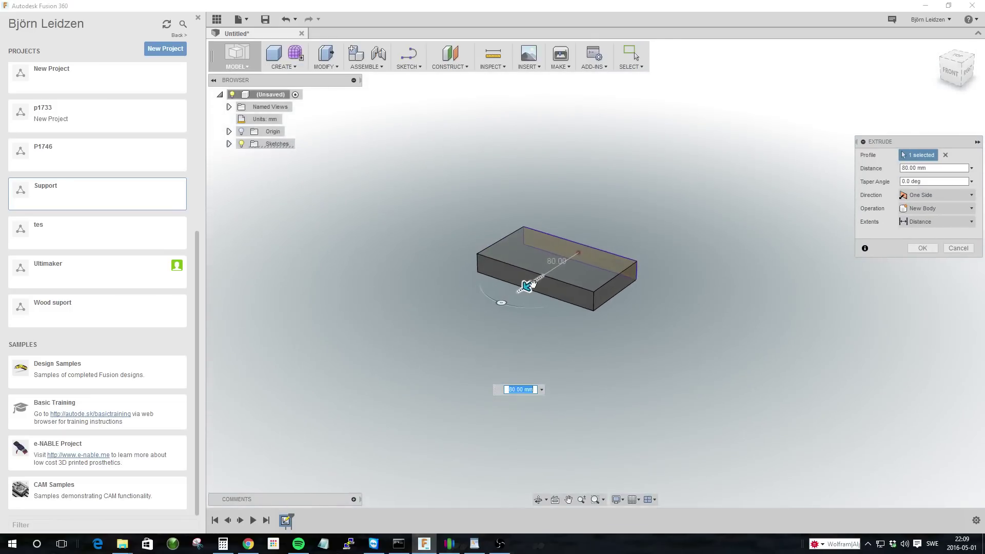
drag(532, 284, 315, 411)
text(356)
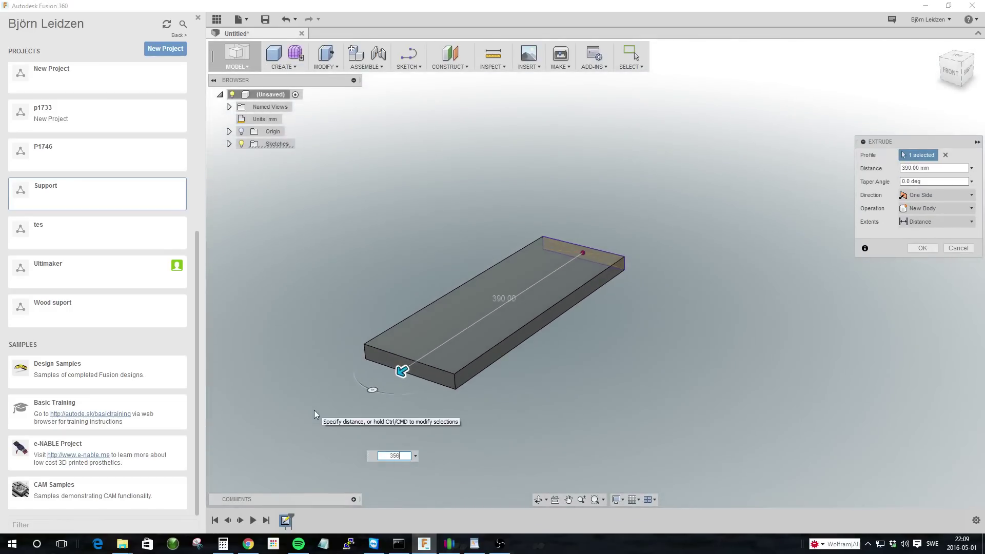
text(0)
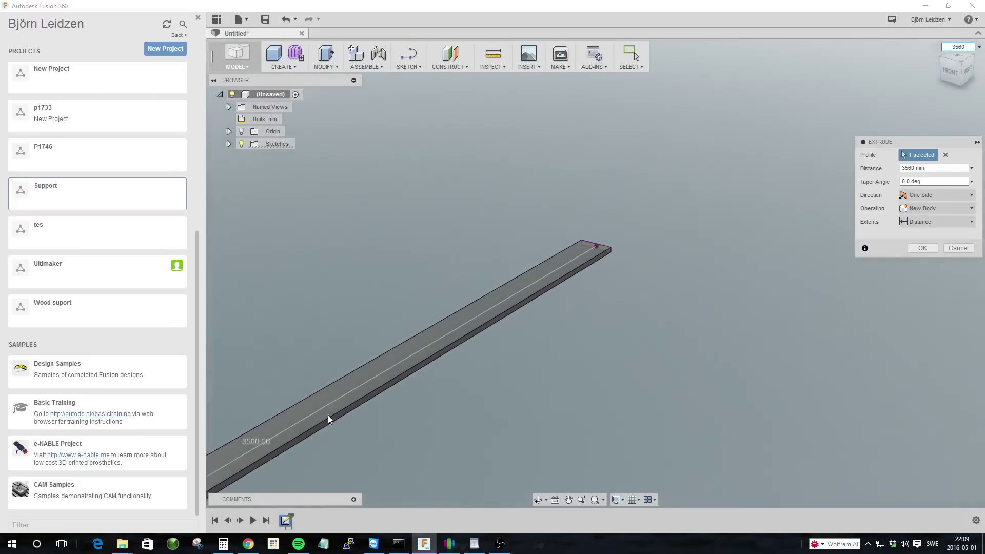
shift+middle_drag(328, 415, 486, 290)
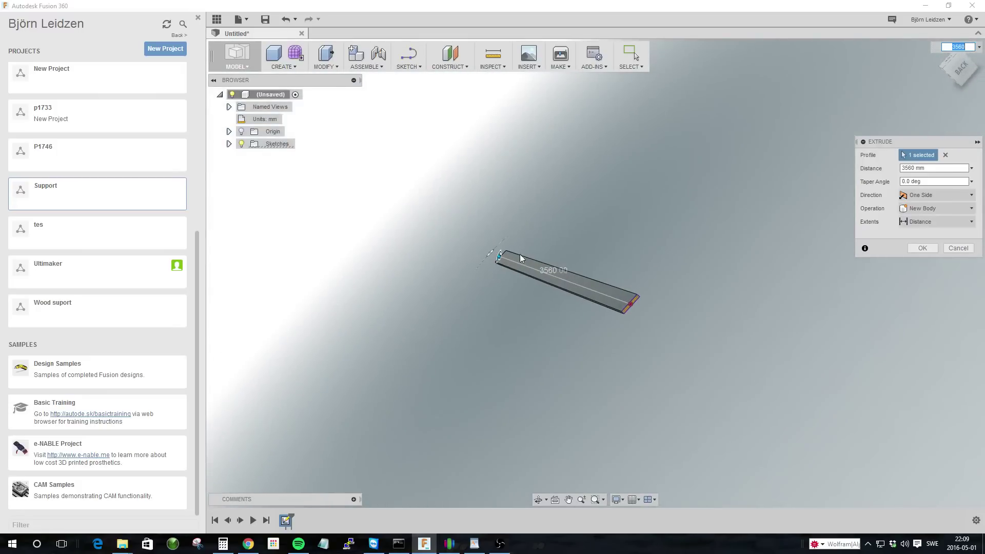
shift+middle_drag(521, 258, 924, 180)
drag(941, 169, 862, 162)
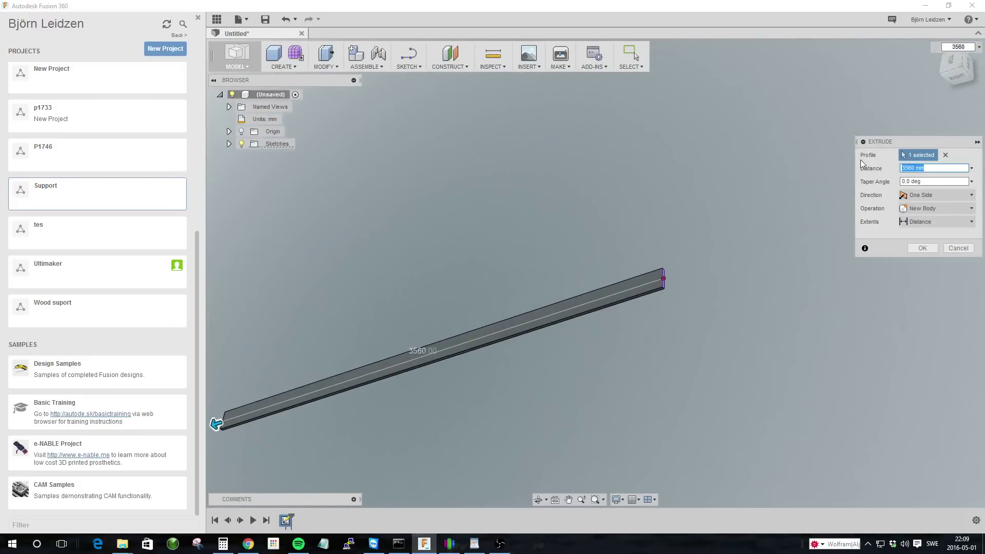
key(Return)
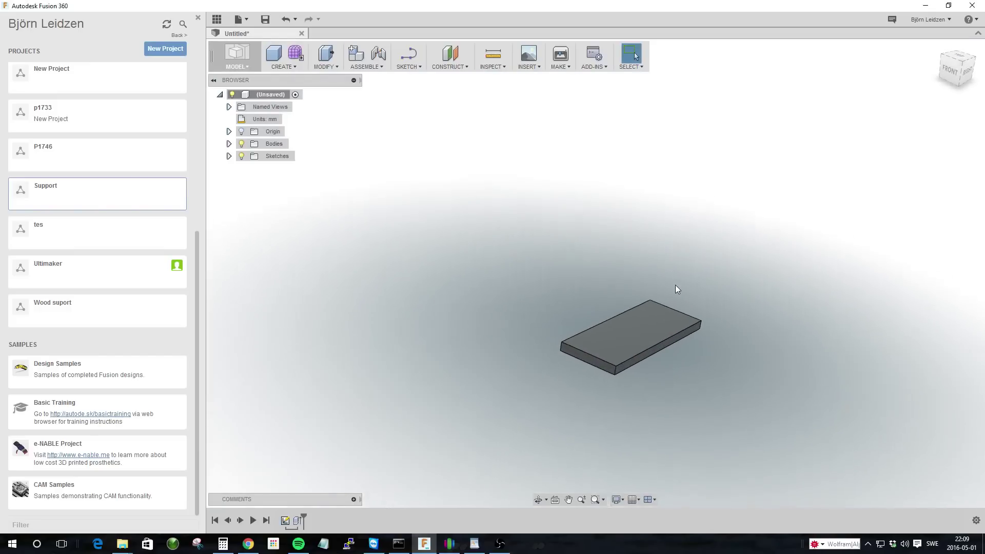
scroll(675, 285, up, 3)
scroll(654, 244, up, 3)
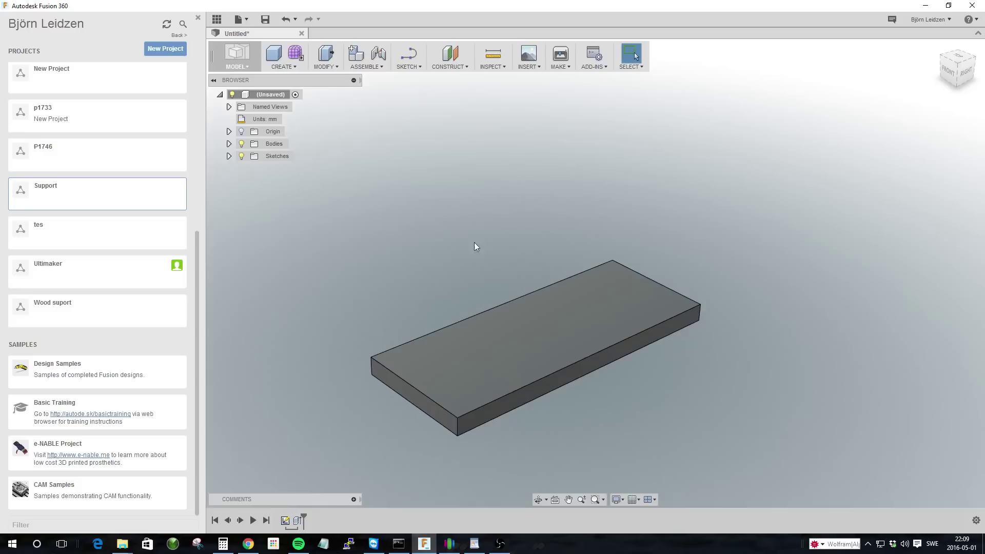
Step: Assign the Pine physical material from the Fusion 360 Material Library to the plank body
click(229, 144)
right_click(264, 157)
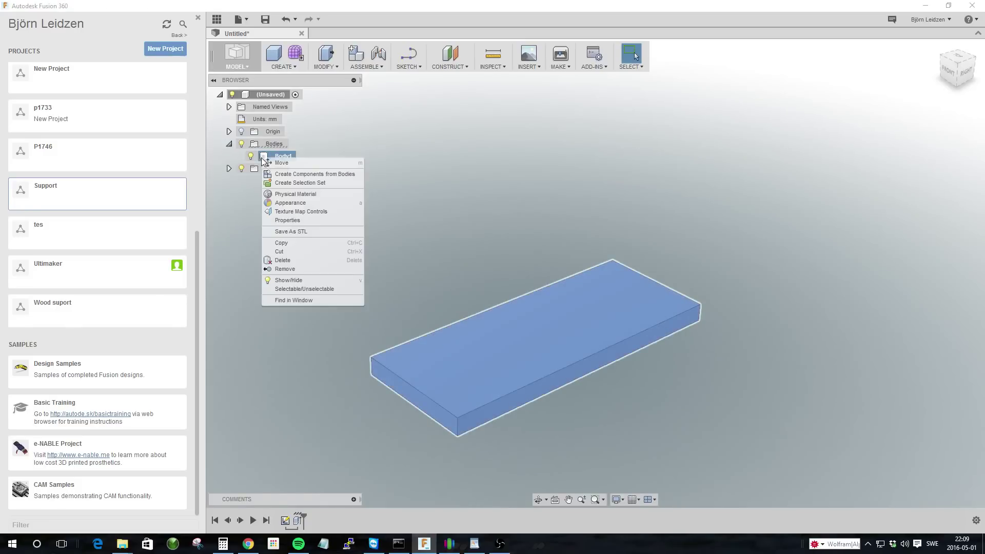
click(297, 194)
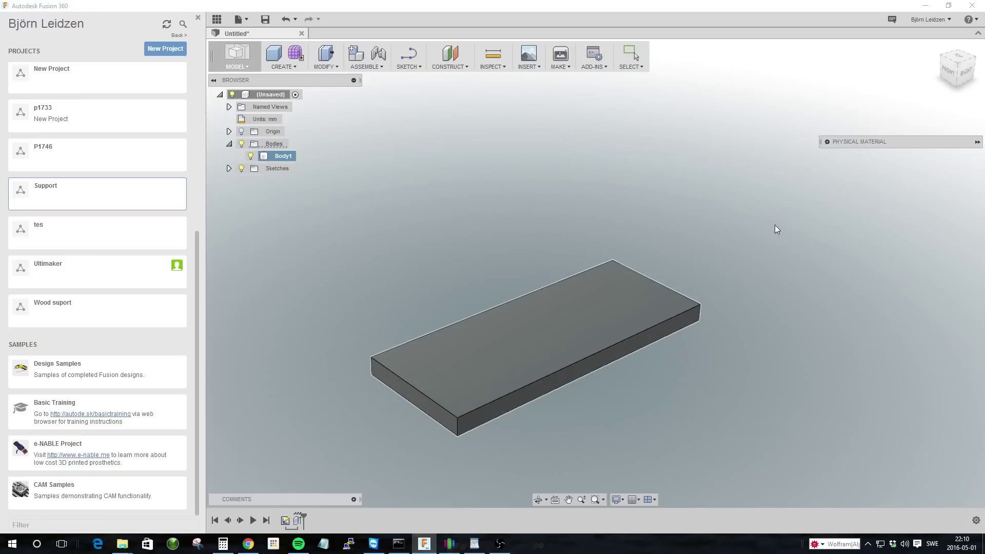
click(842, 141)
scroll(854, 377, down, 10)
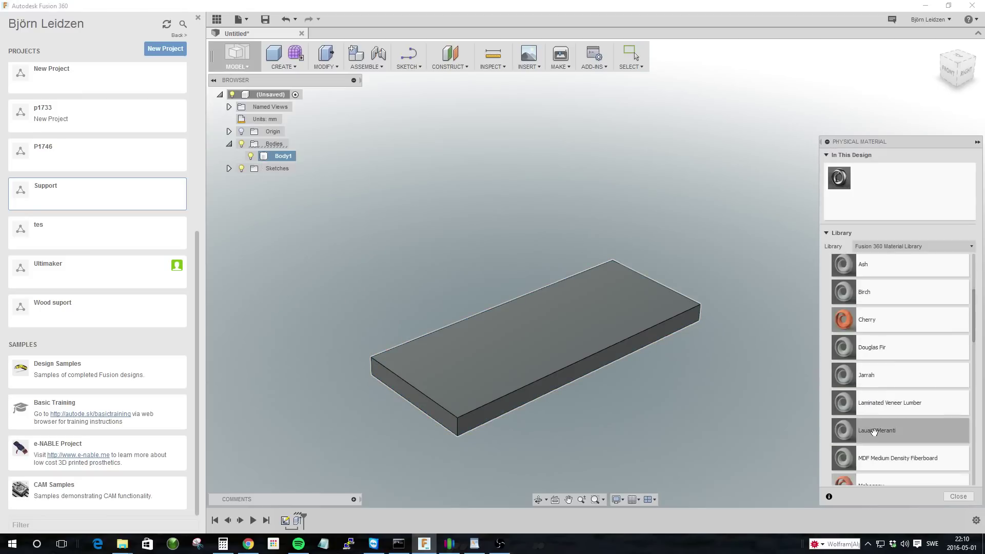
scroll(881, 398, down, 5)
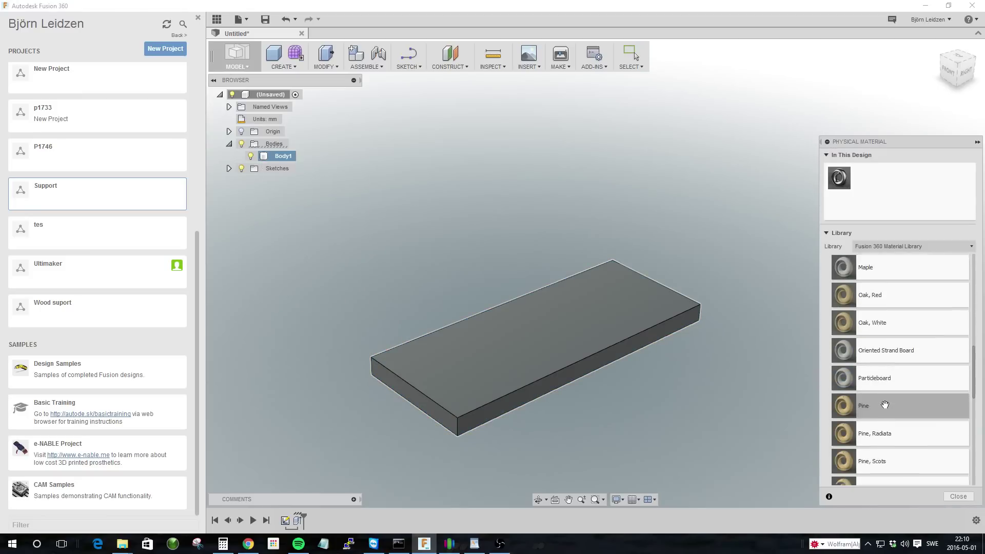
scroll(885, 403, up, 2)
drag(885, 406, 598, 288)
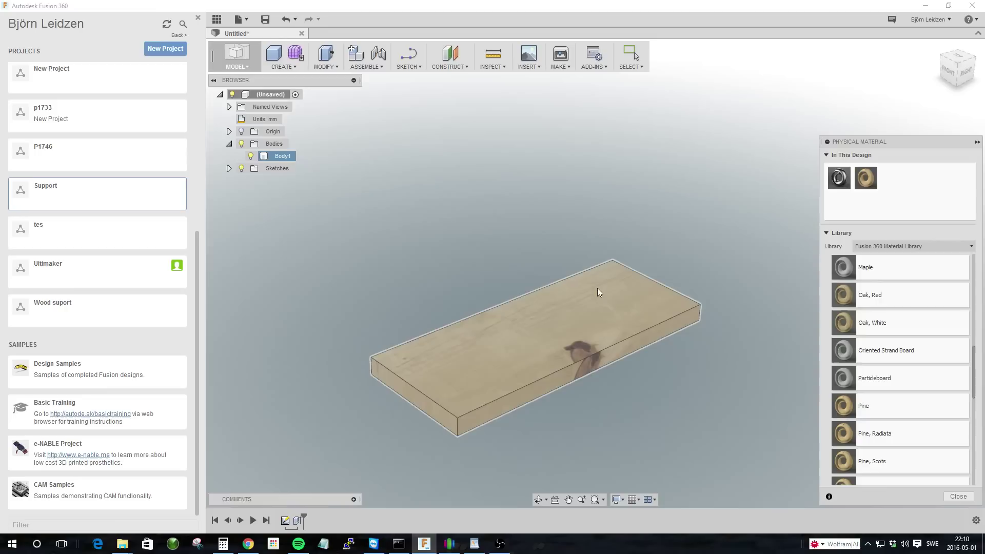
key(F6)
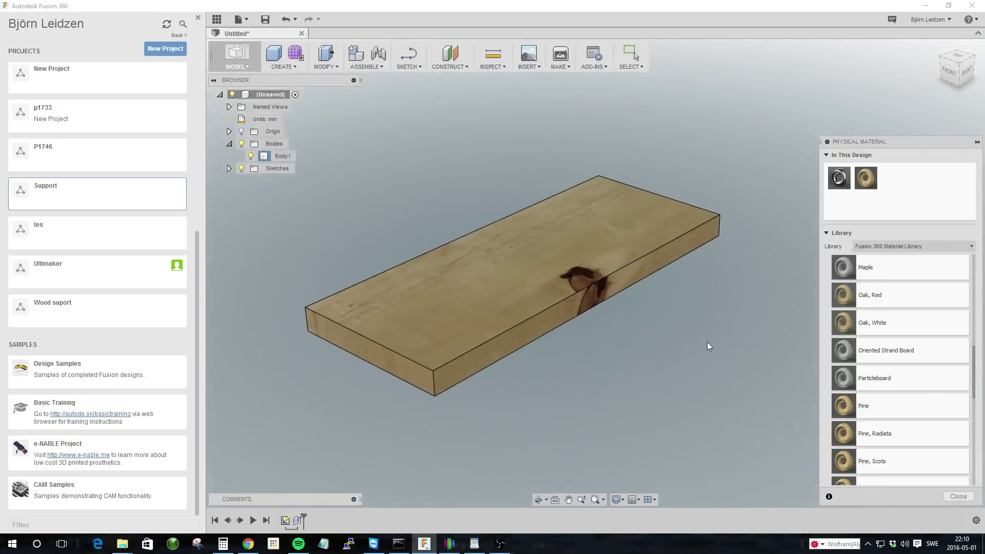
right_click(708, 340)
click(701, 336)
right_click(732, 338)
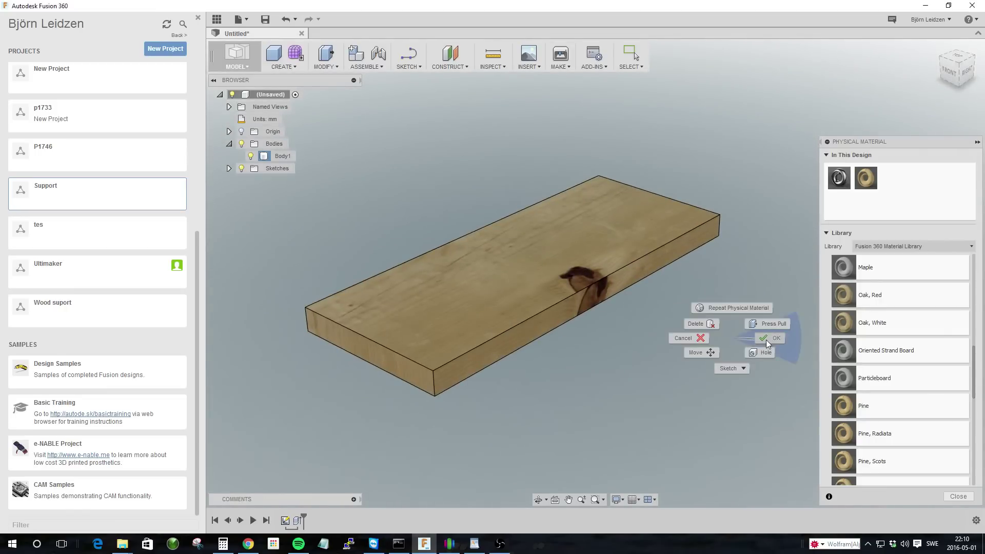
click(766, 339)
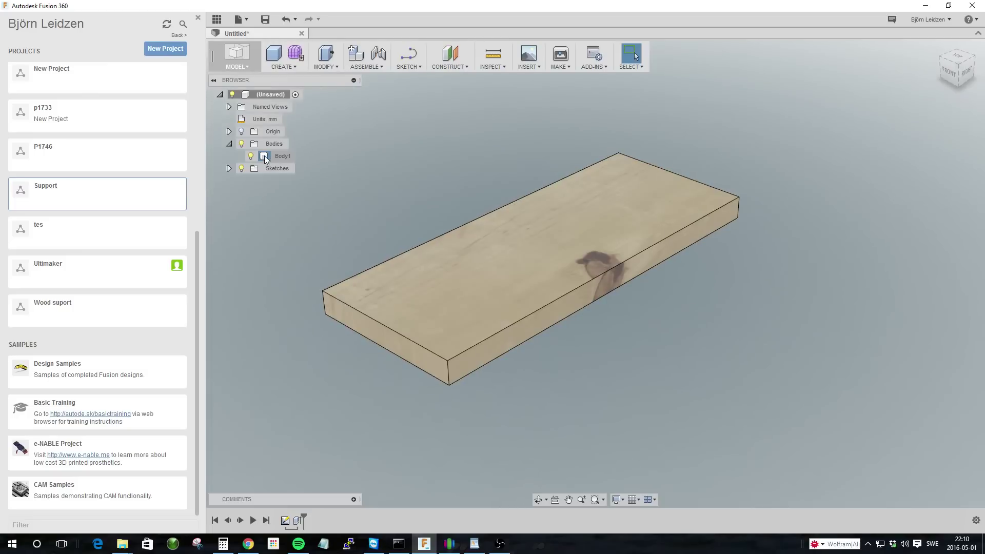
Step: Convert the pine plank body into a component
right_click(264, 155)
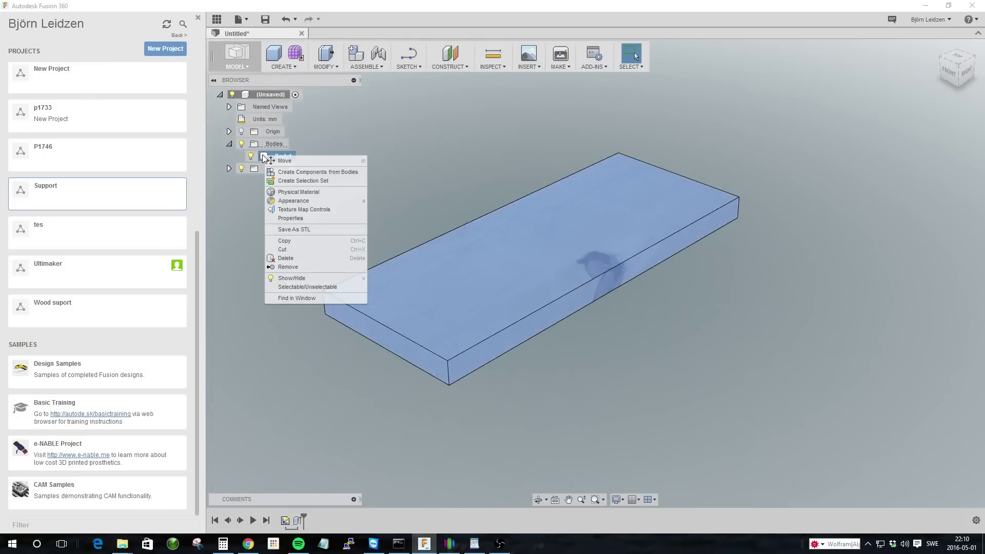
click(316, 173)
scroll(416, 242, down, 3)
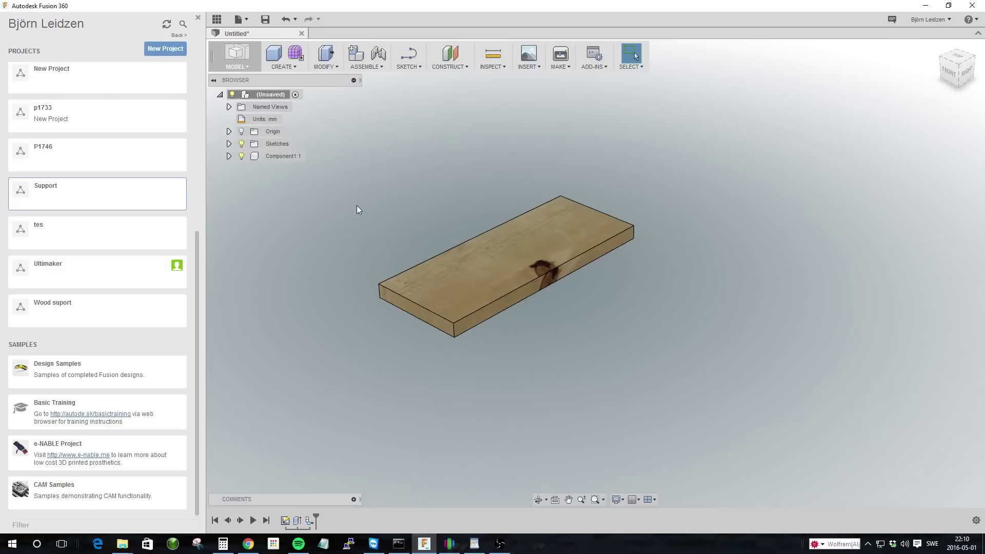
scroll(357, 209, down, 1)
shift+middle_drag(356, 205, 633, 177)
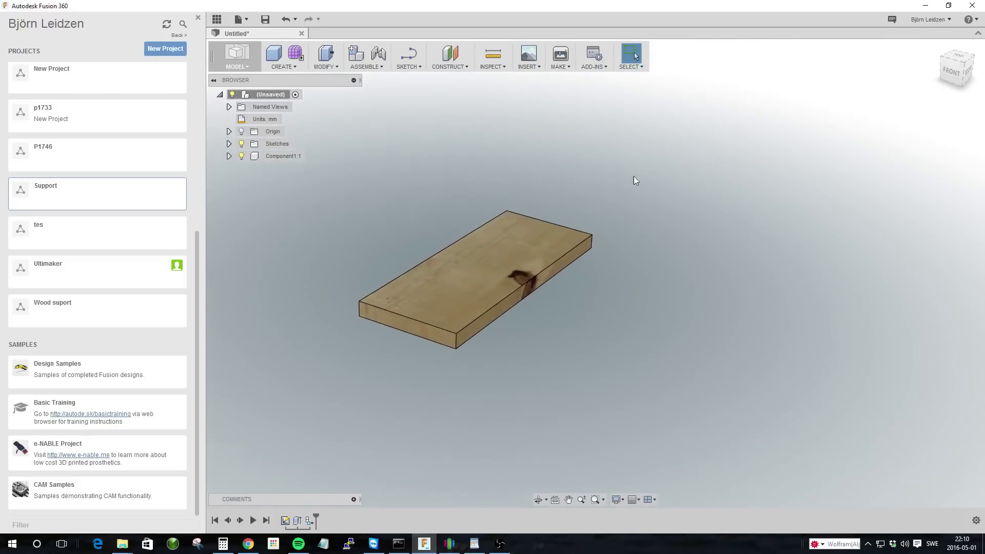
click(963, 64)
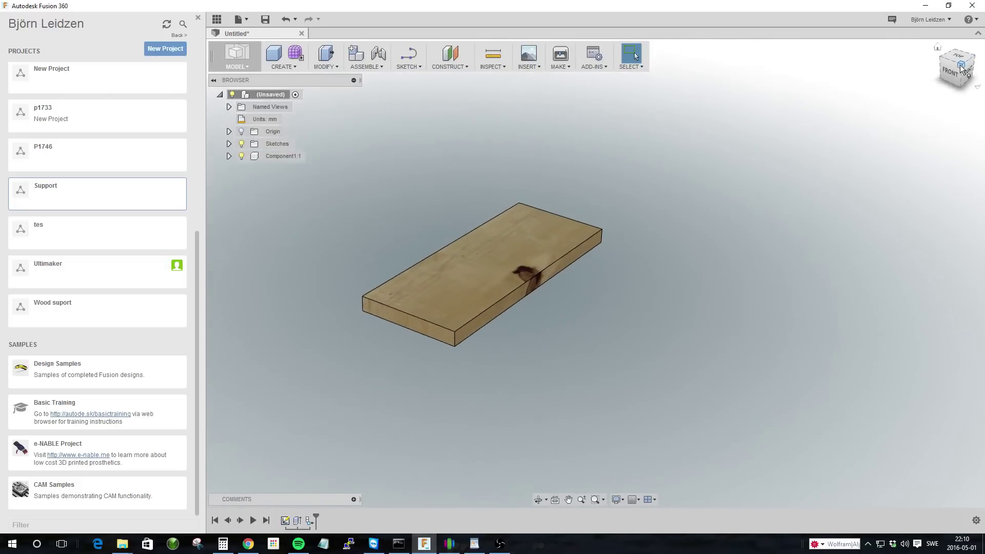
key(alt+Tab)
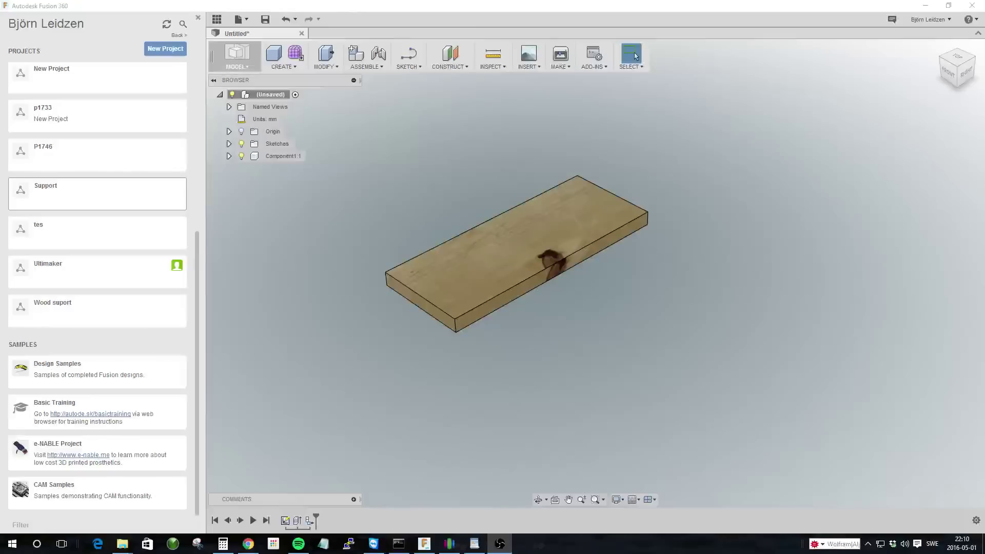
click(296, 424)
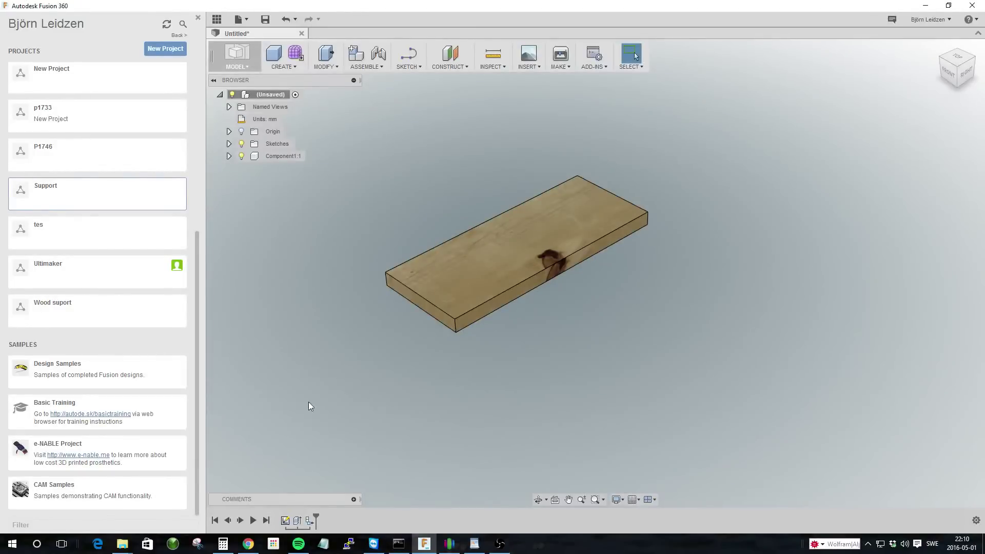
Step: Start a sketch on the plank's front end face and draw a center rectangle from the origin, slightly larger than the plank's outline
click(414, 69)
click(416, 80)
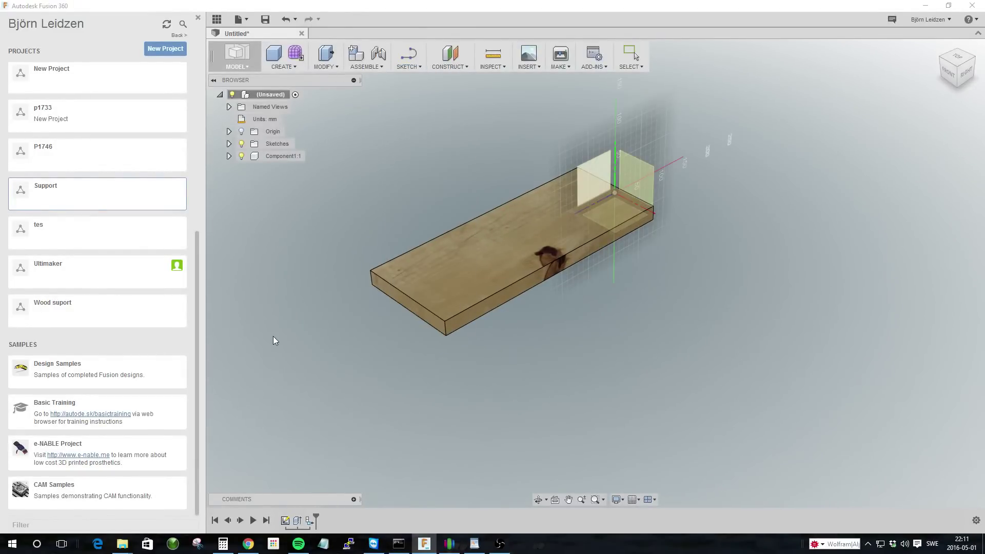
shift+middle_drag(298, 336, 433, 334)
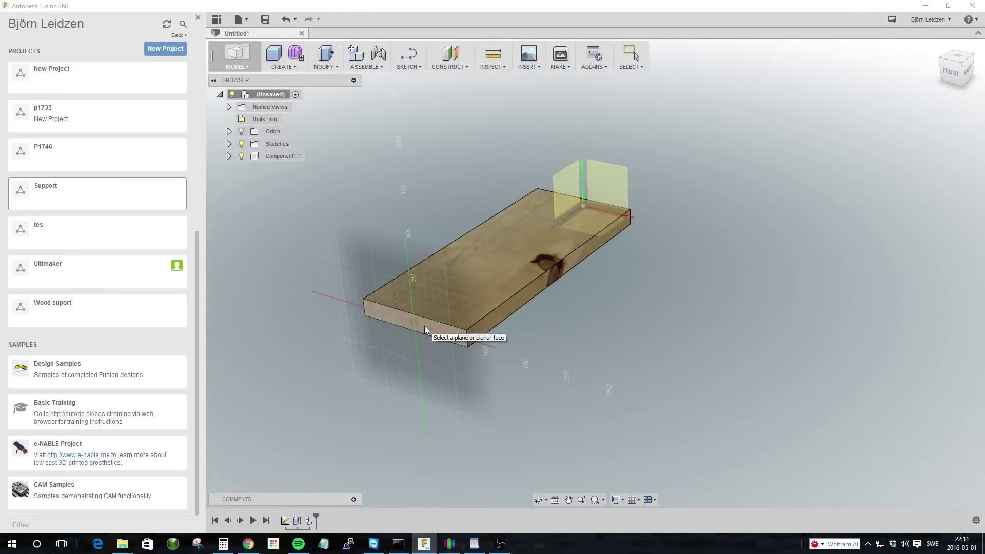
click(424, 325)
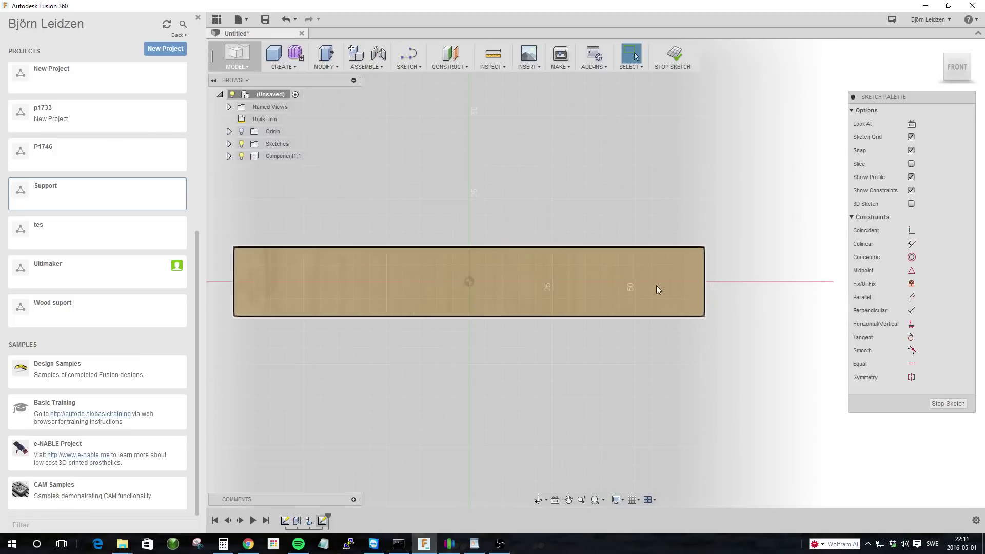
click(409, 67)
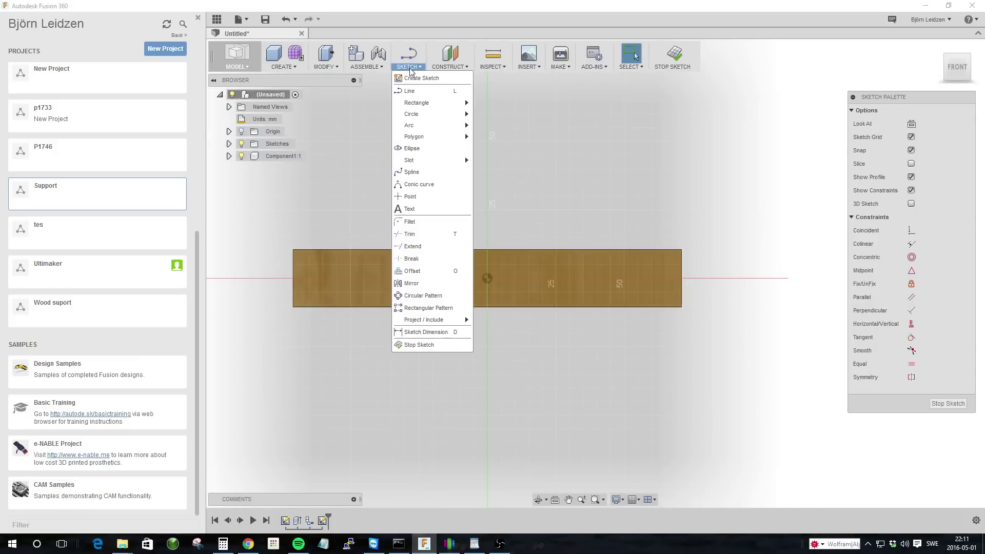
mouse_move(427, 114)
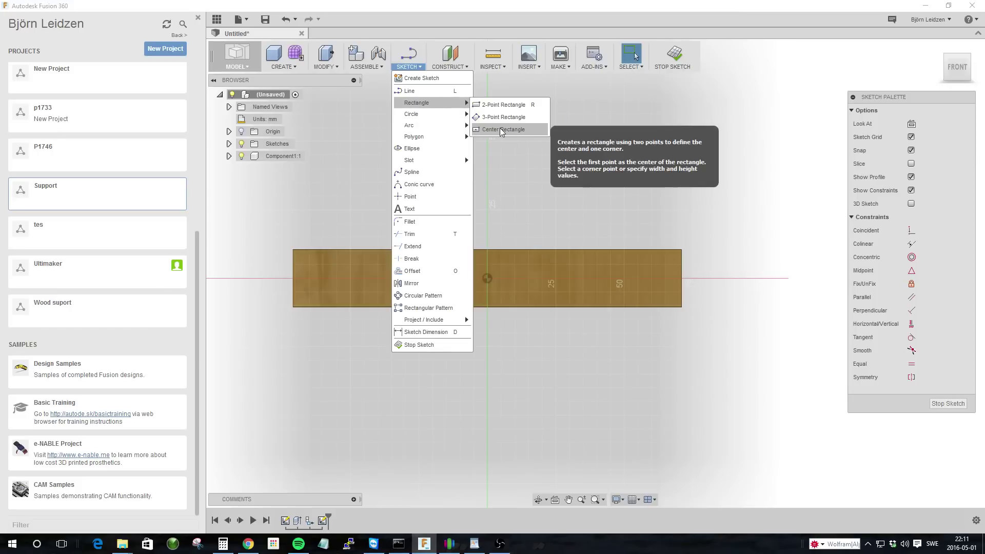
click(507, 128)
click(488, 279)
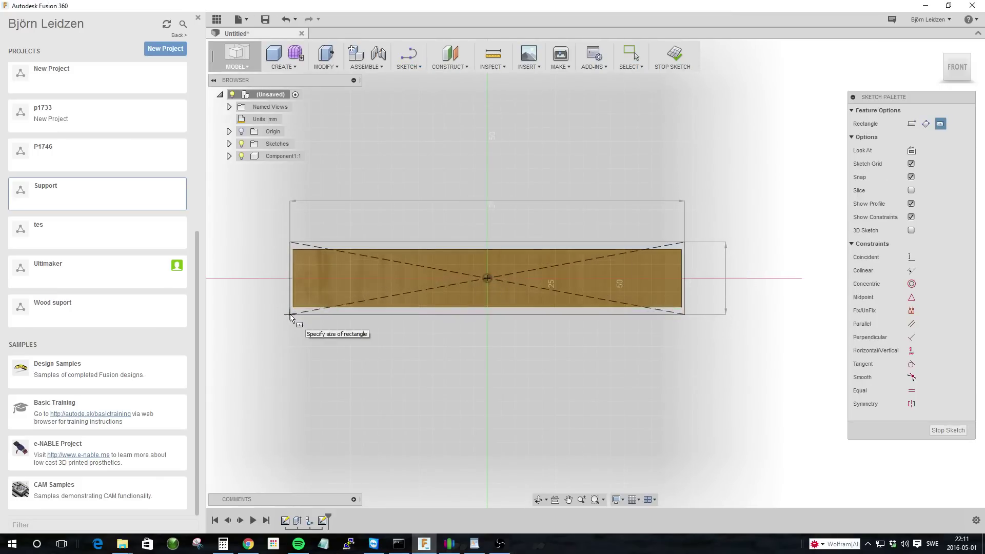
click(290, 314)
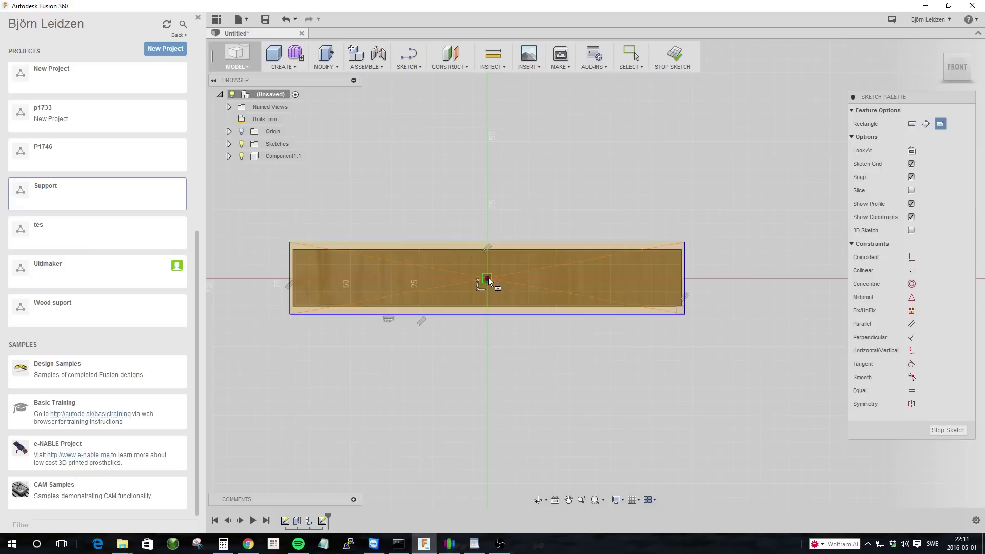
Step: Sketch a second center rectangle from the origin around the first one, about 160 mm wide
click(487, 279)
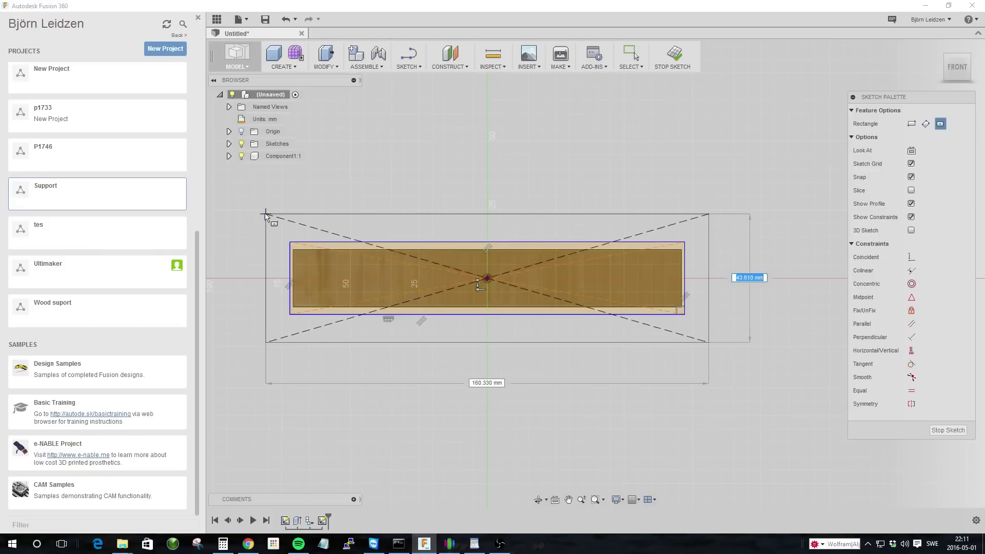
click(265, 213)
key(Escape)
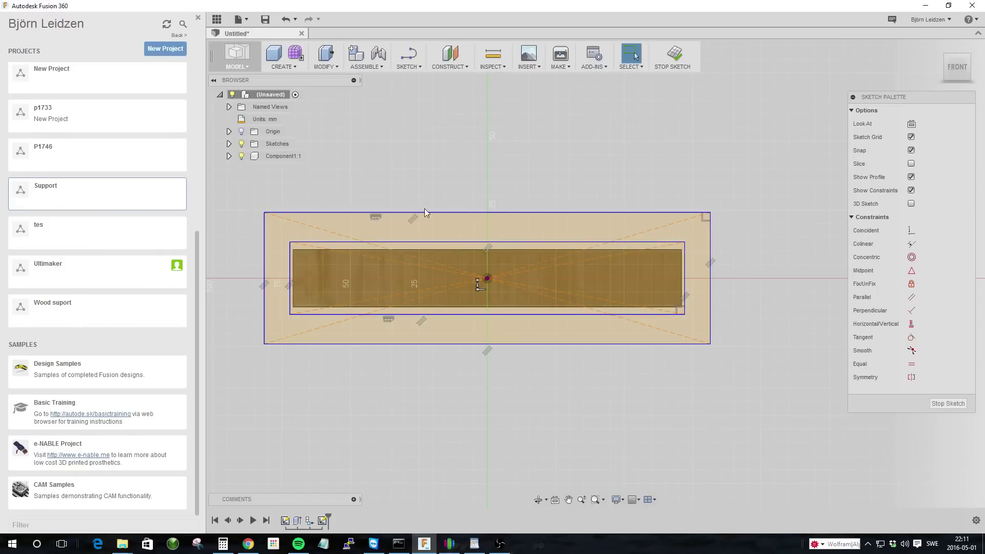
Step: Dimension the gap between the inner rectangle's left side and the plank's left edge to 0.2 mm
key(e)
scroll(258, 313, up, 6)
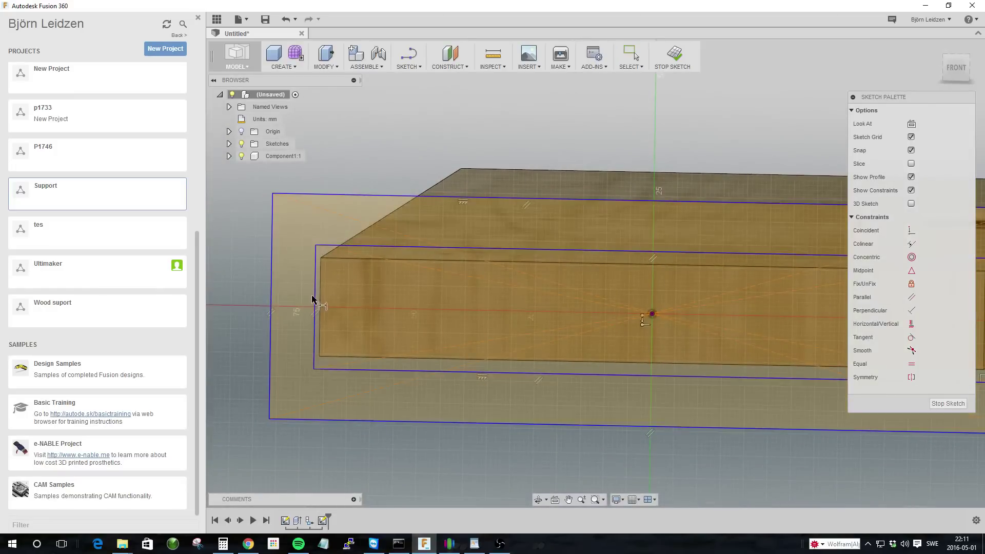
click(317, 298)
click(340, 161)
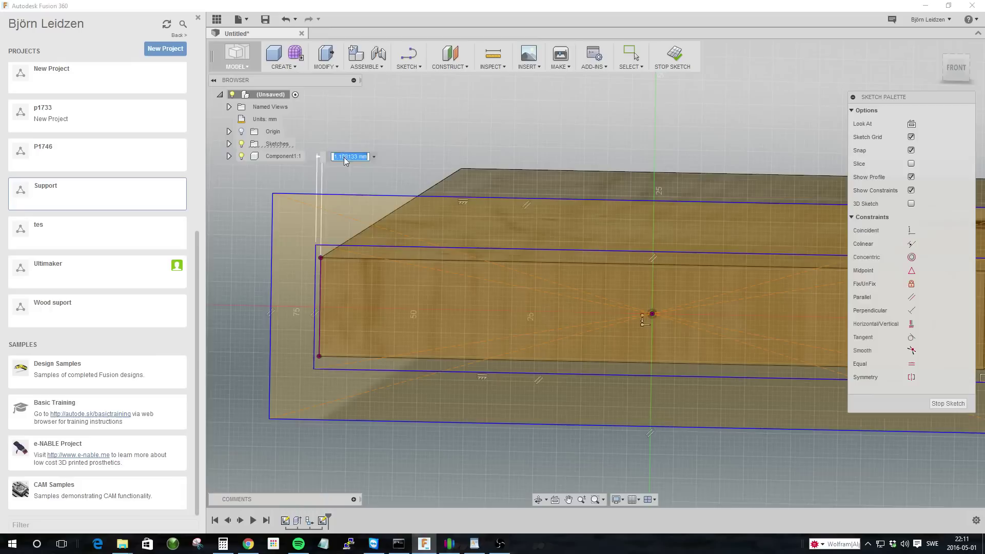
text(0.2)
key(Return)
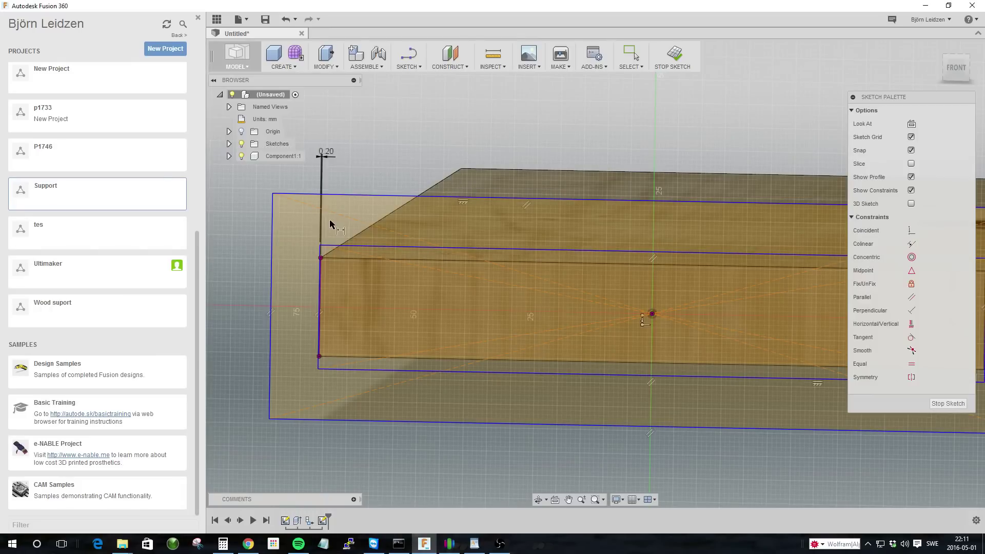
Step: Dimension the gap between the inner rectangle's top side and the plank's top edge, linked to the 0.2 mm side gap
click(363, 261)
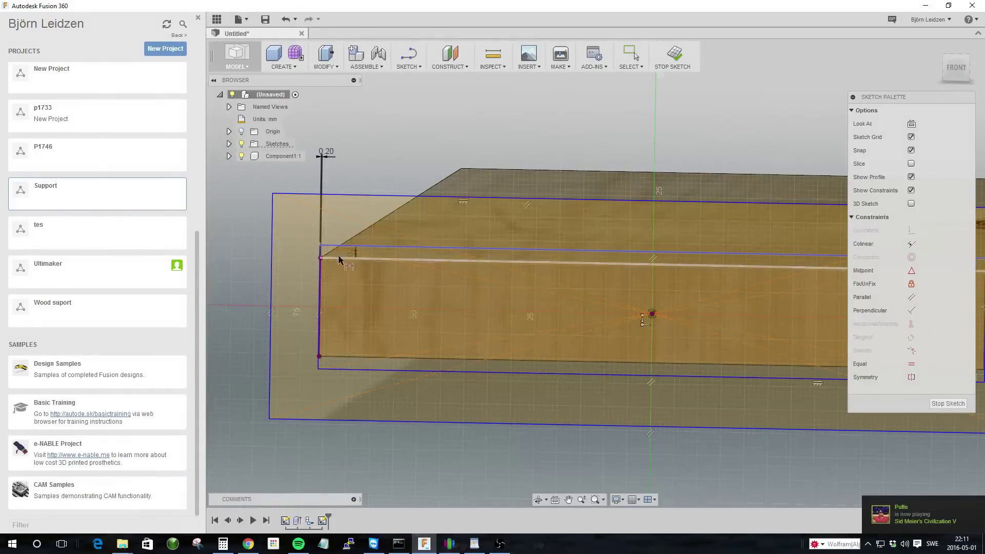
click(234, 253)
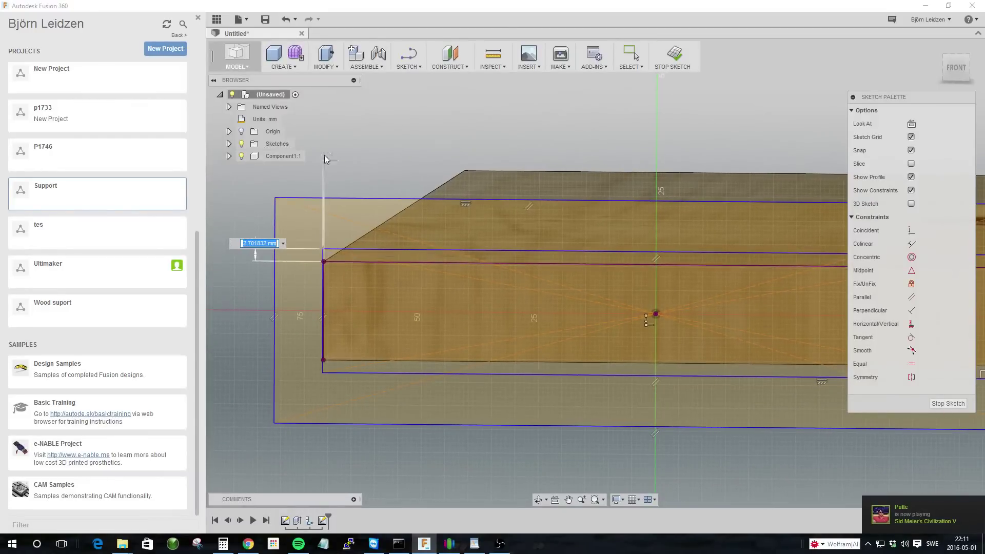
text(0.2)
key(Return)
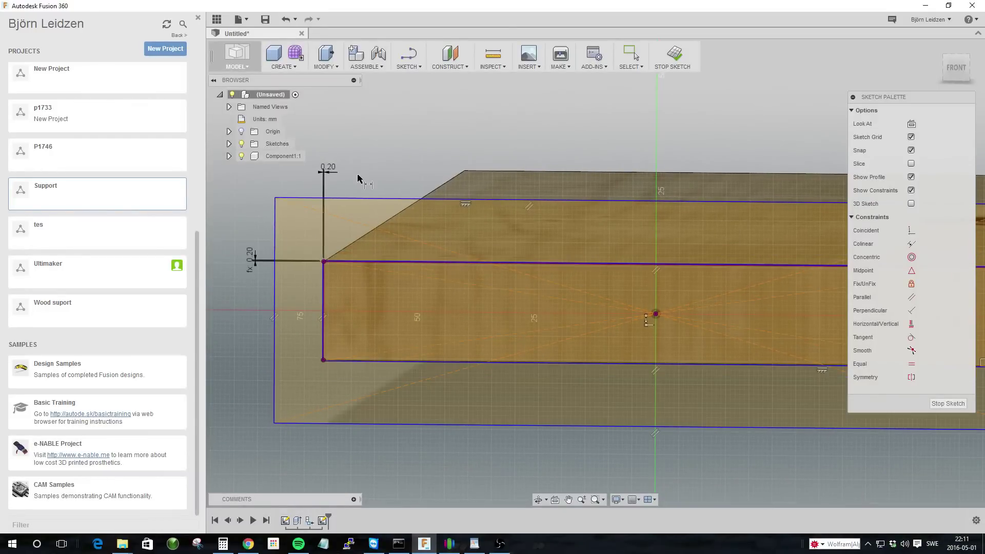
Step: Finish dimensioning and set the side clearance between the inner rectangle and the plank to 0.3 mm
mouse_move(357, 179)
middle_down()
mouse_move(417, 193)
mouse_move(414, 176)
middle_up()
right_click(470, 189)
click(435, 188)
double_click(414, 174)
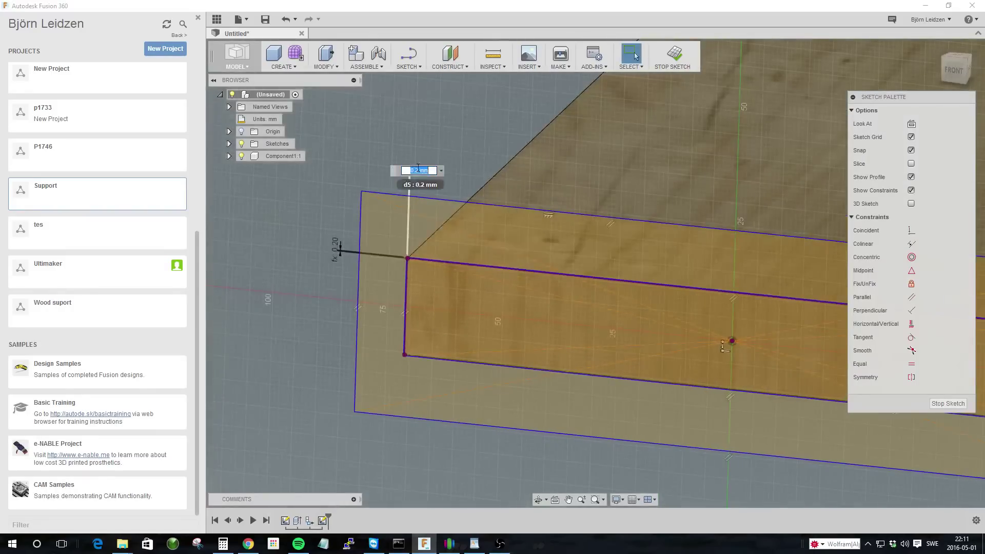
text(0.3)
key(Return)
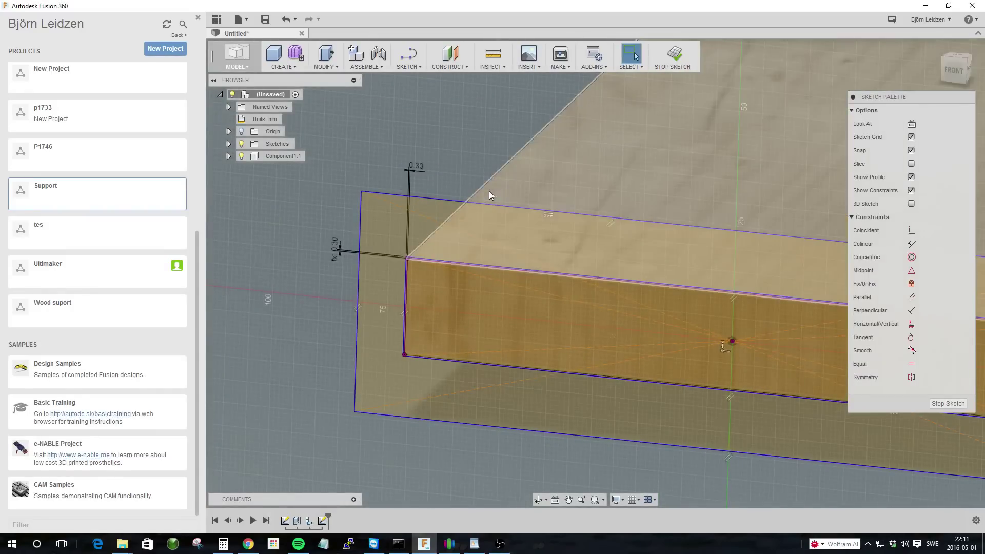
Step: Dimension the distance between the left sides of the inner and outer rectangles to 6 mm
shift+middle_drag(256, 267, 264, 324)
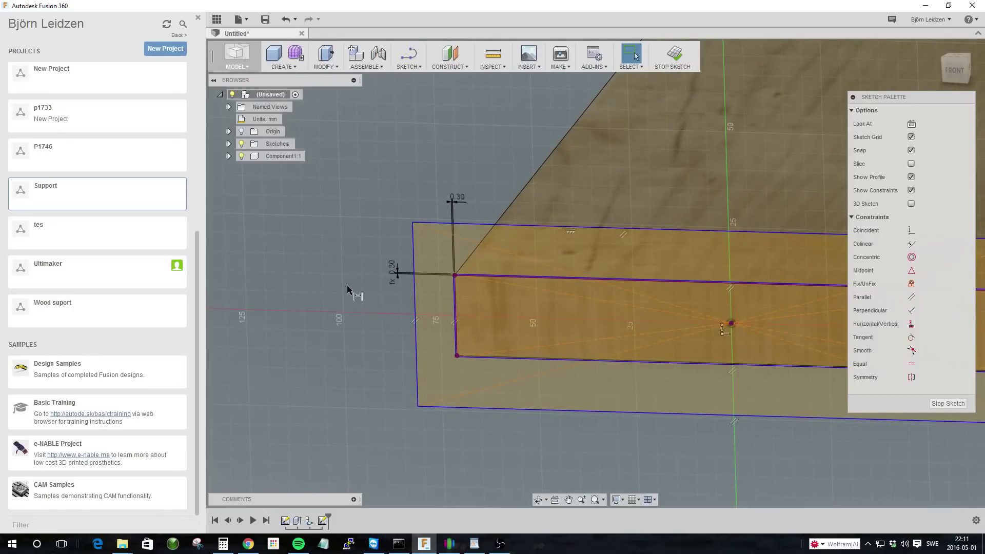
scroll(446, 302, up, 5)
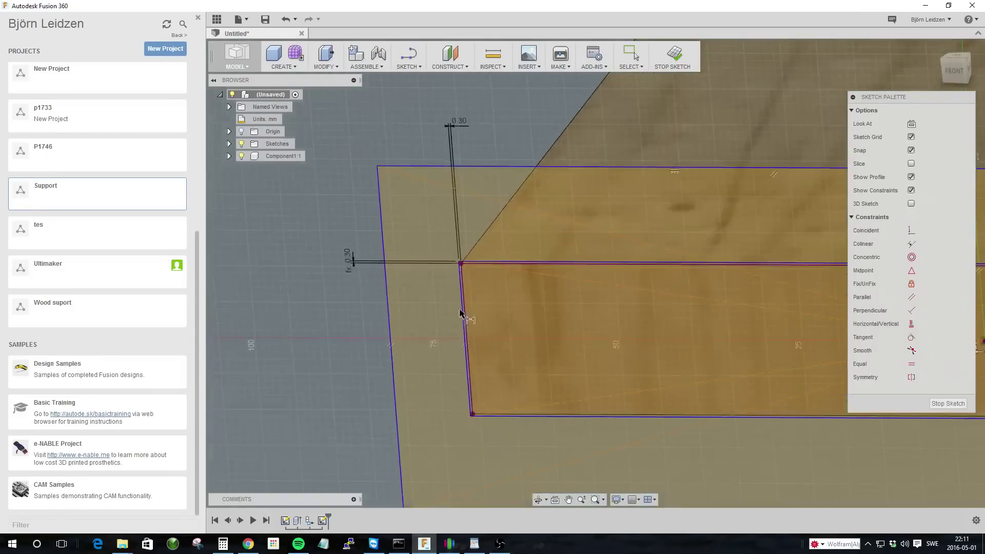
click(464, 313)
click(391, 316)
scroll(597, 336, down, 3)
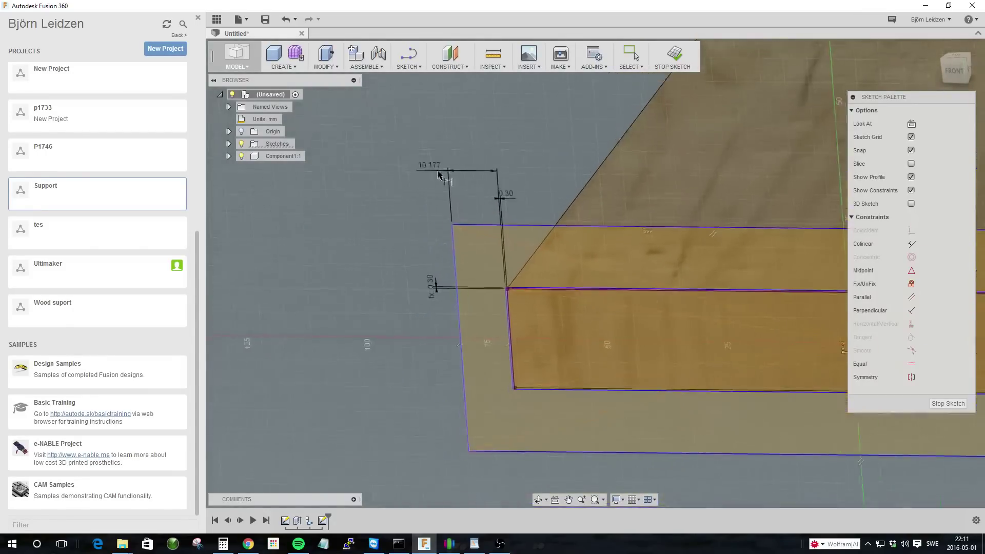
click(461, 178)
scroll(537, 196, down, 3)
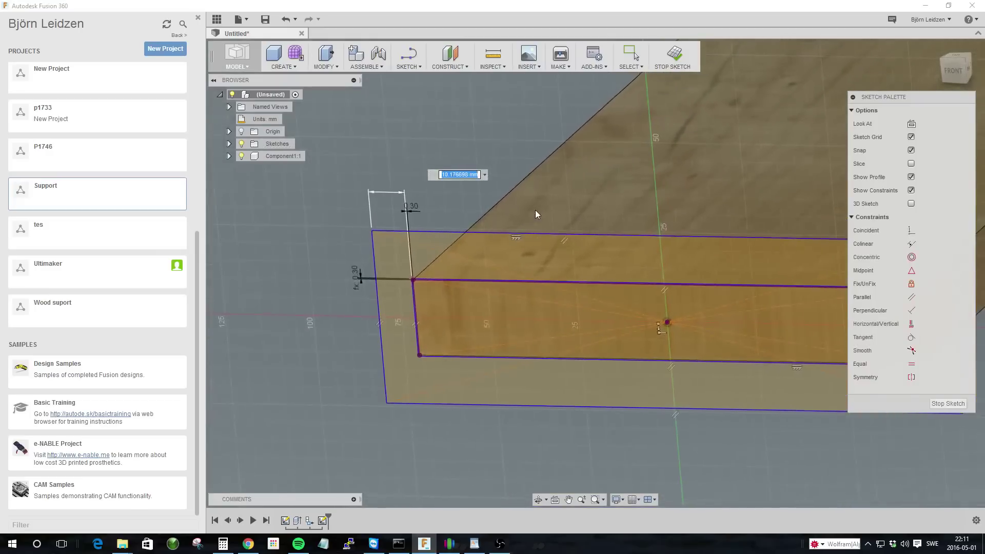
text(6)
key(Return)
Step: Dimension the distance between the top sides of the inner and outer rectangles to 10 mm
scroll(534, 215, up, 3)
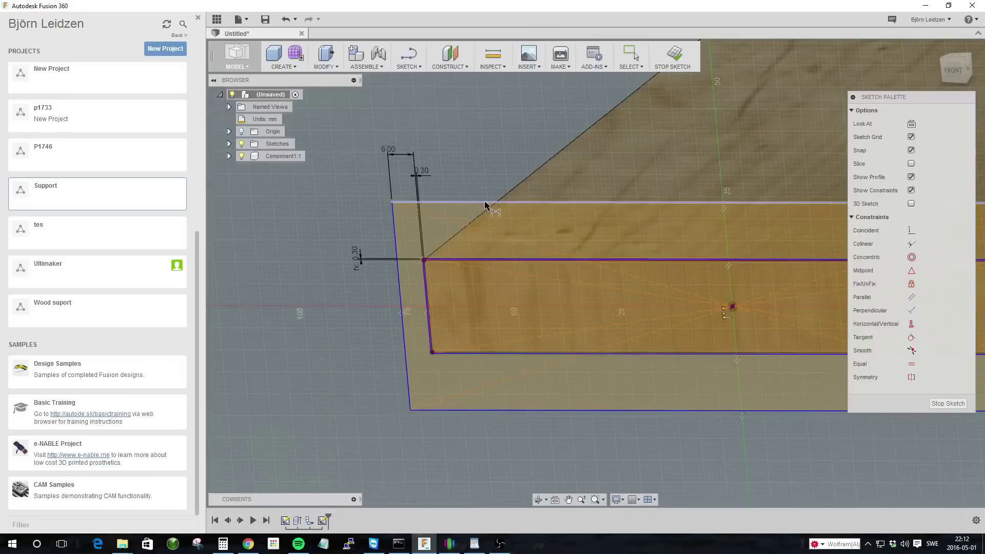
click(480, 260)
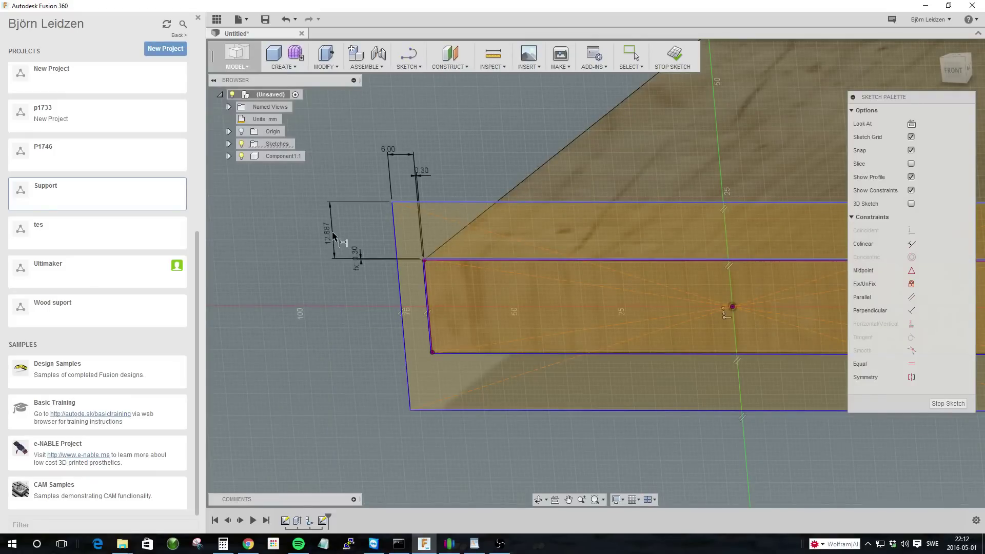
click(306, 225)
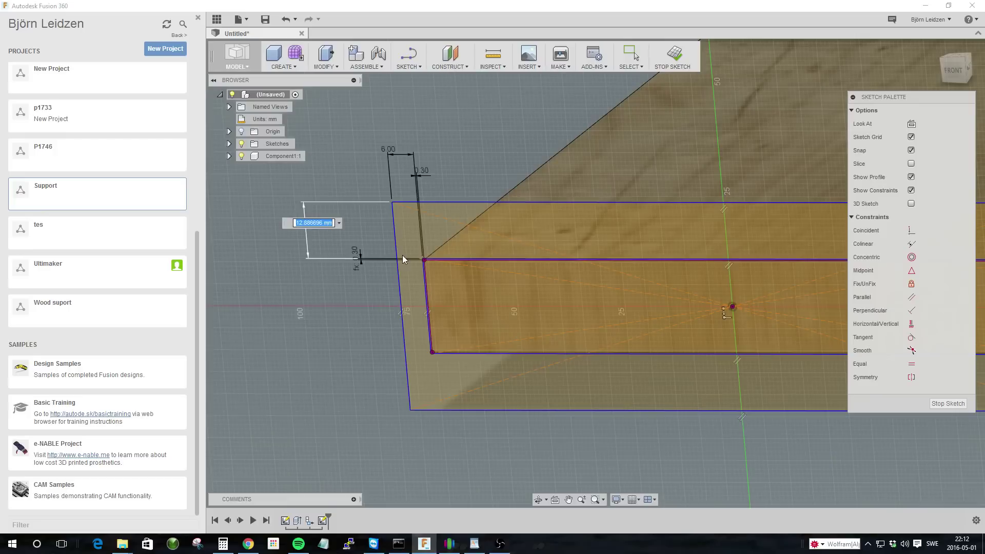
text(10)
key(Return)
scroll(418, 273, down, 2)
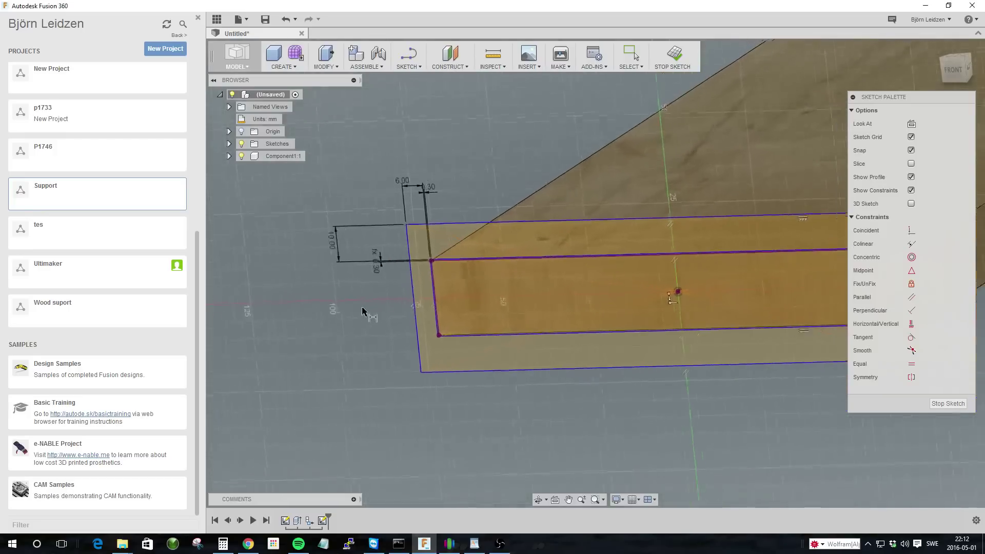
shift+middle_drag(362, 306, 319, 330)
right_click(319, 330)
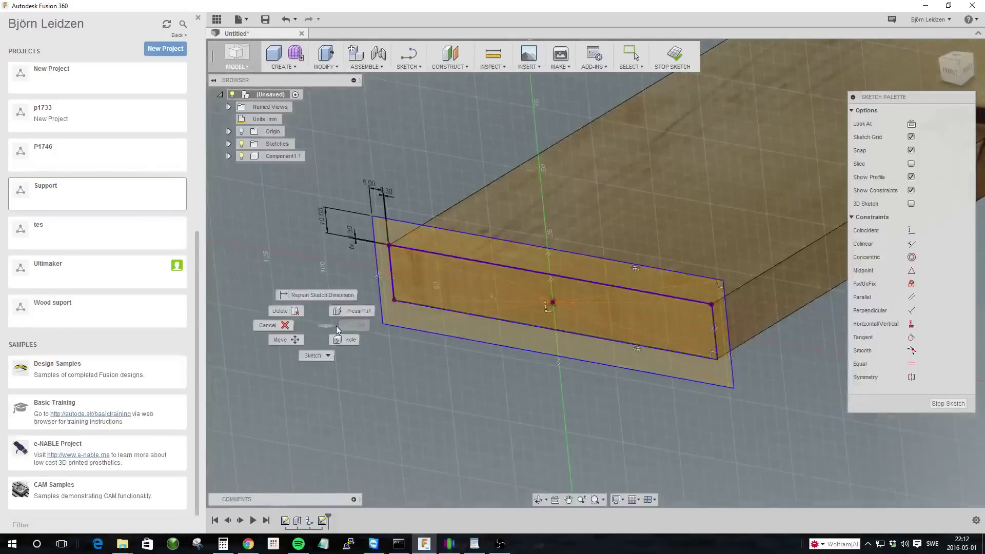
click(296, 333)
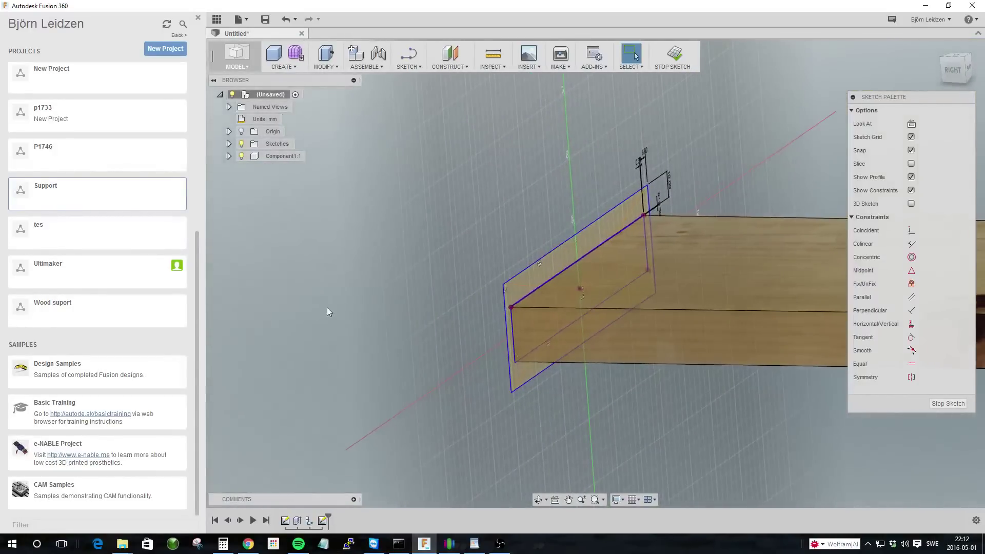
Step: Extrude the frame profile between the two rectangles -45 mm along the plank as a new body
key(e)
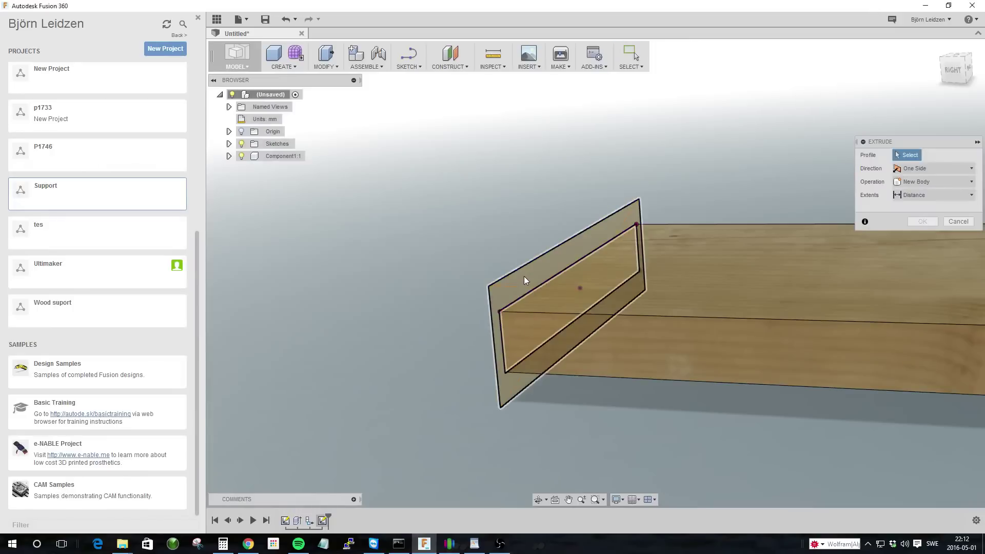
click(524, 276)
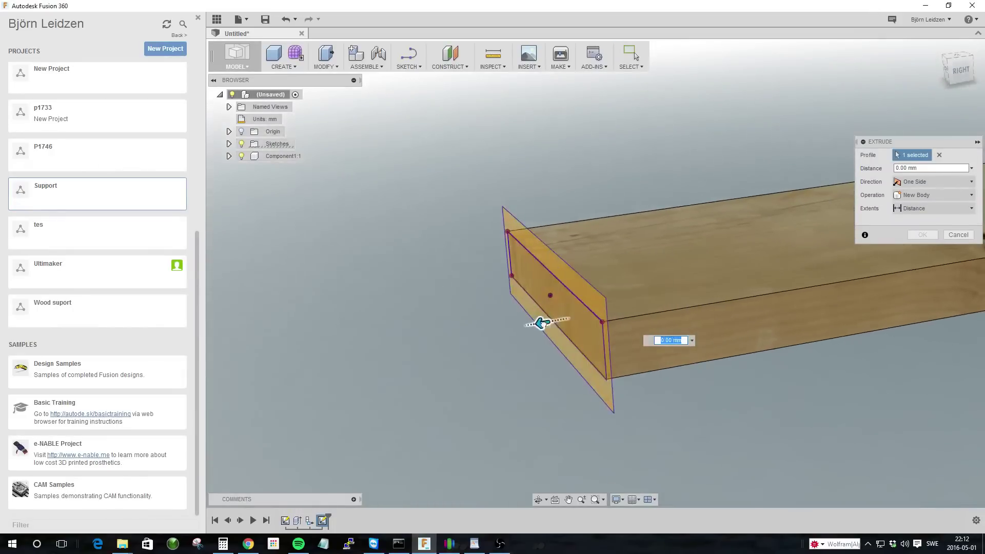
drag(545, 323, 652, 312)
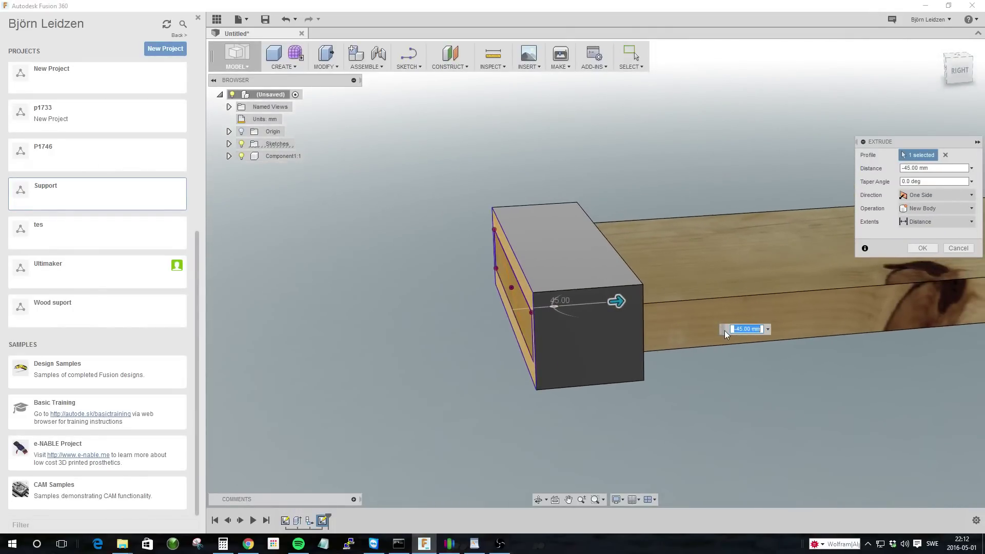
key(Return)
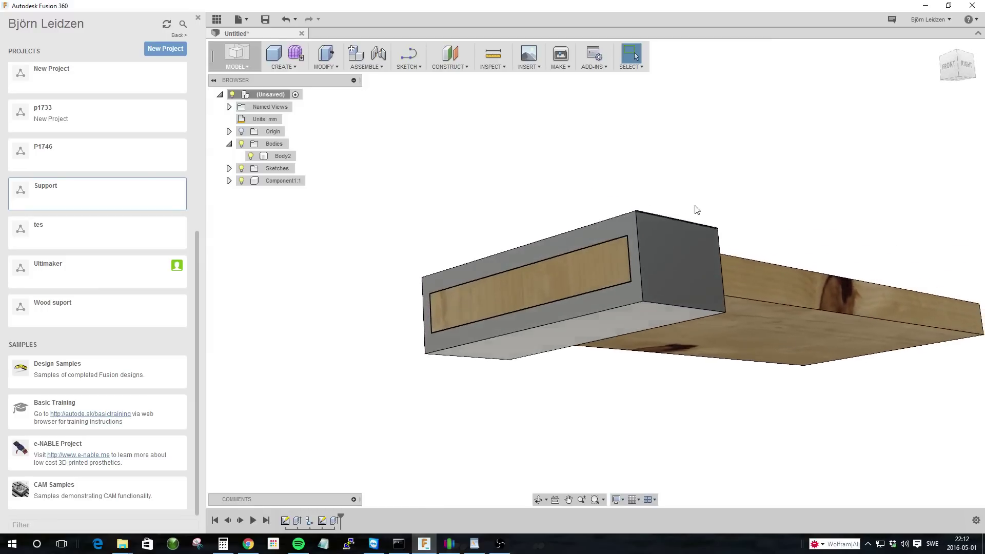
Step: Start a sketch on the bracket's wide bottom face and draw a center rectangle on the centerline, its side aligned with the plank's edge
click(956, 70)
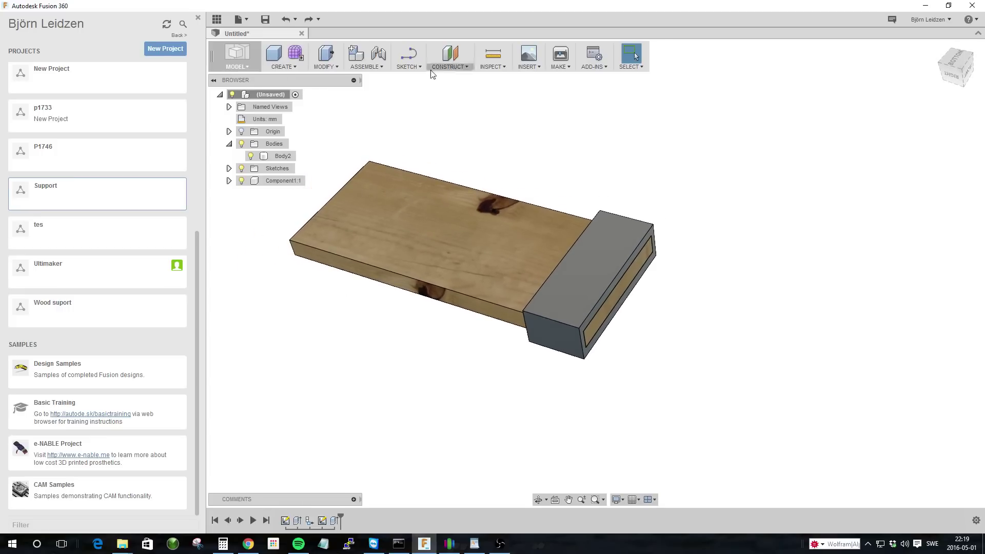
click(408, 54)
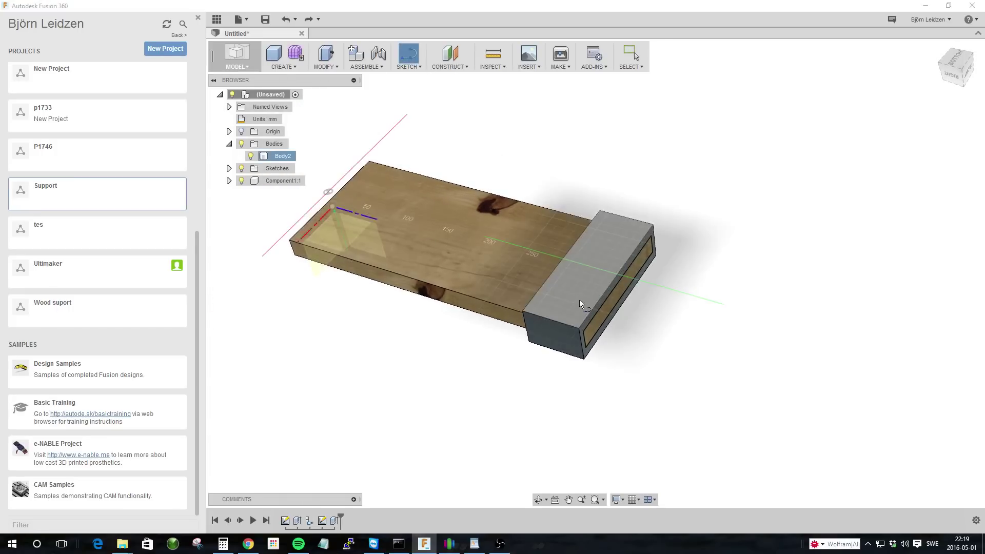
scroll(579, 301, up, 3)
click(577, 279)
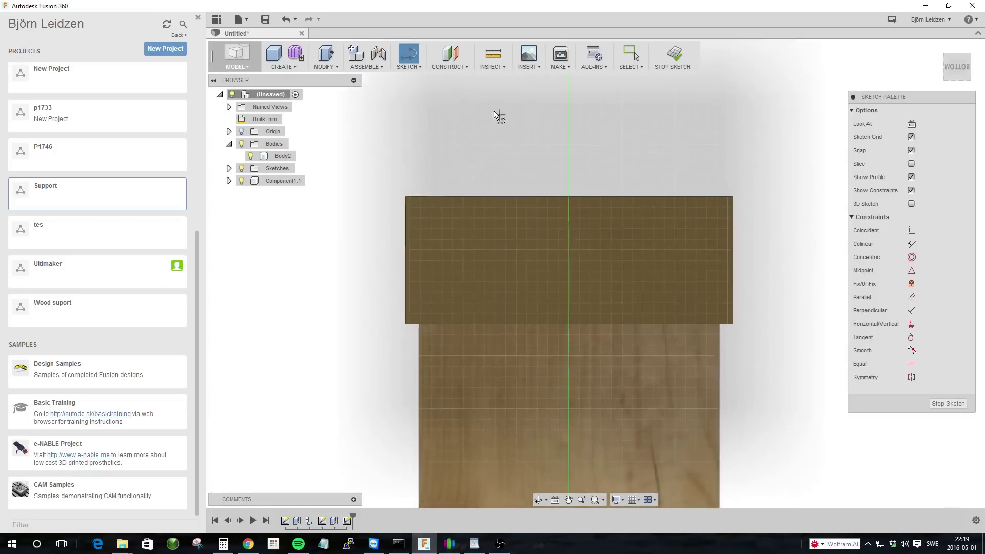
click(416, 67)
mouse_move(433, 100)
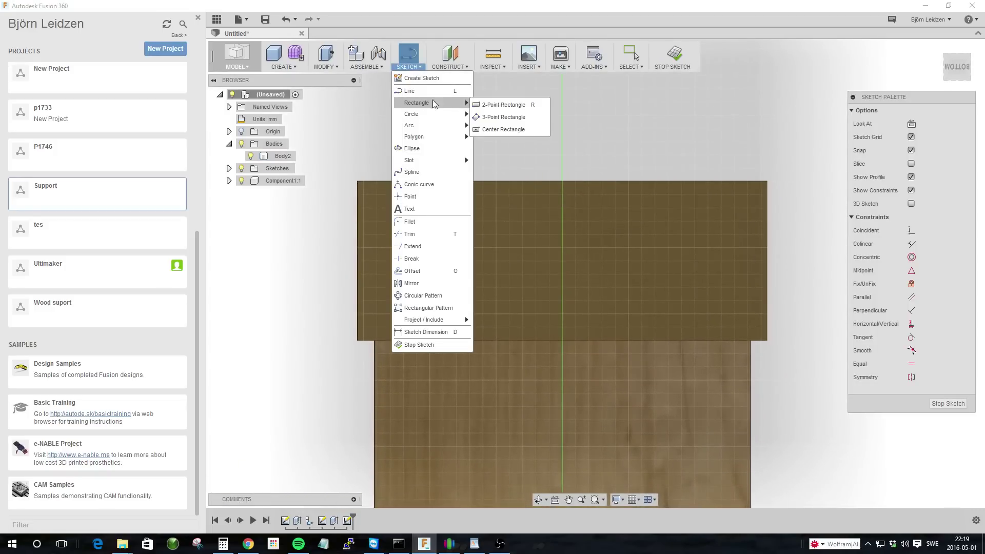
click(518, 132)
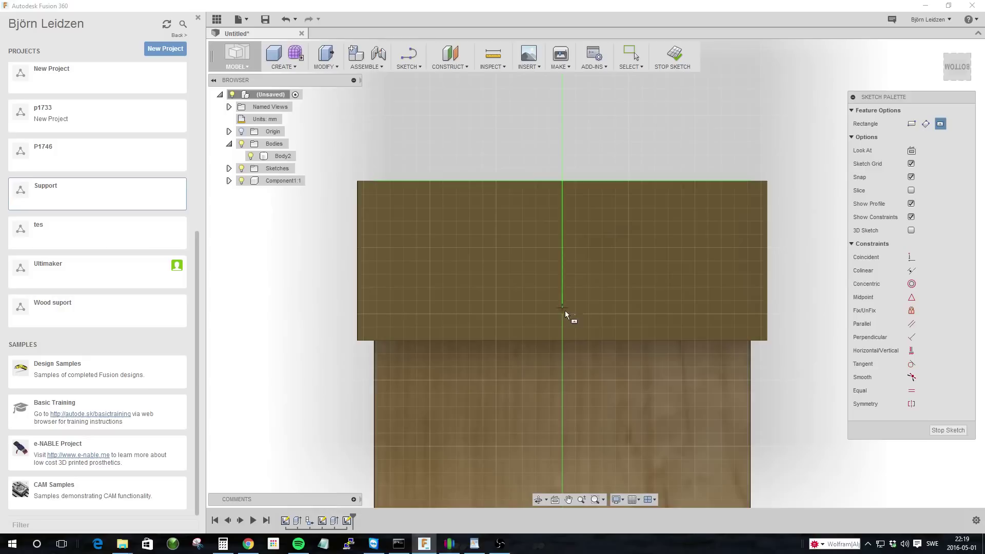
click(562, 262)
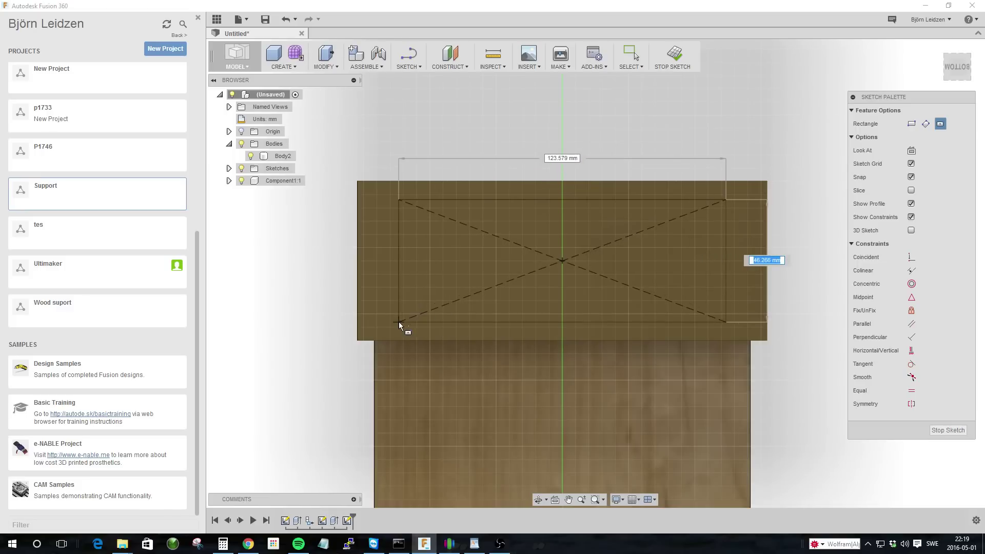
click(369, 320)
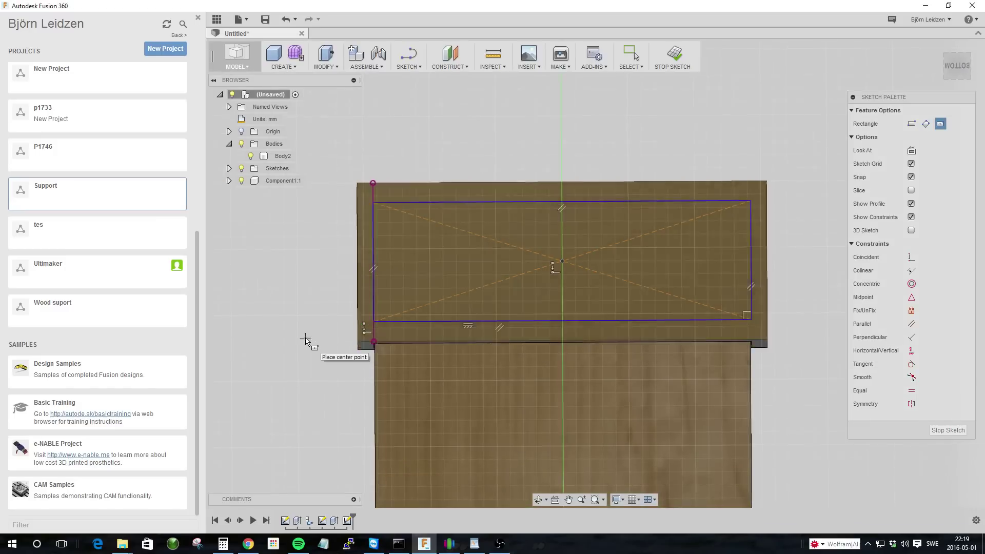
Step: Leave the rectangle command and examine how the rectangle's side lines up with the bracket's inner opening and the plank's edge
mouse_move(308, 341)
shift+middle_down()
mouse_move(275, 374)
mouse_move(358, 403)
shift+middle_up()
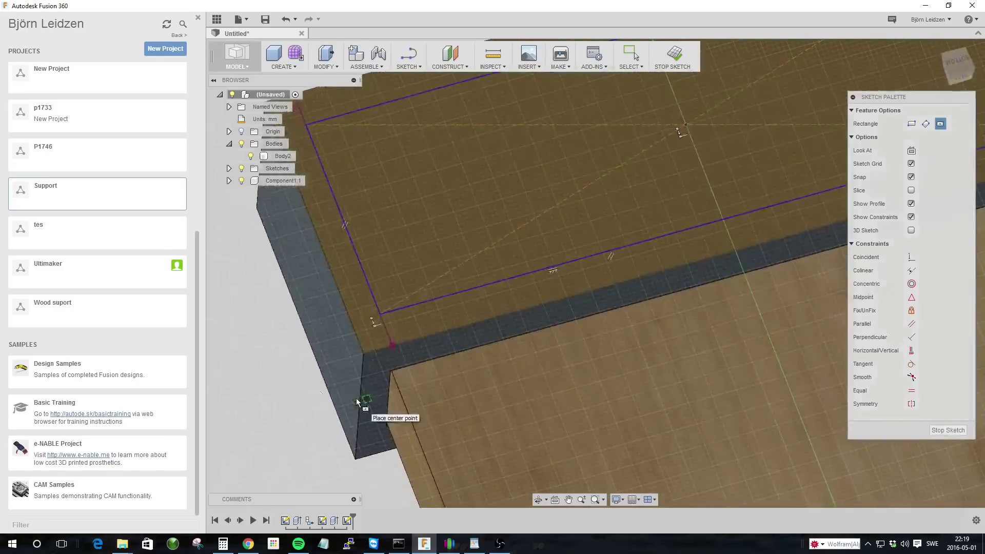
scroll(270, 374, up, 4)
scroll(272, 371, up, 5)
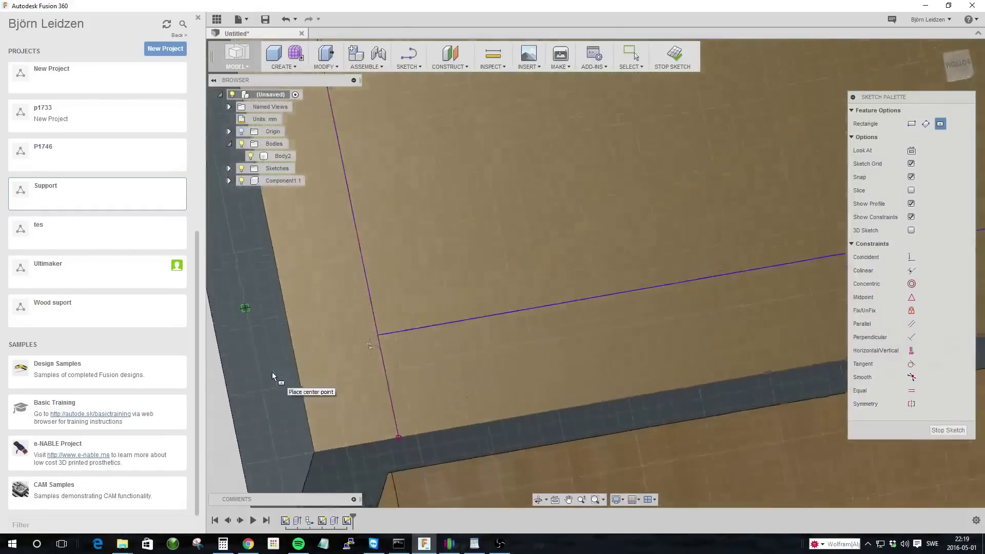
scroll(272, 377, up, 5)
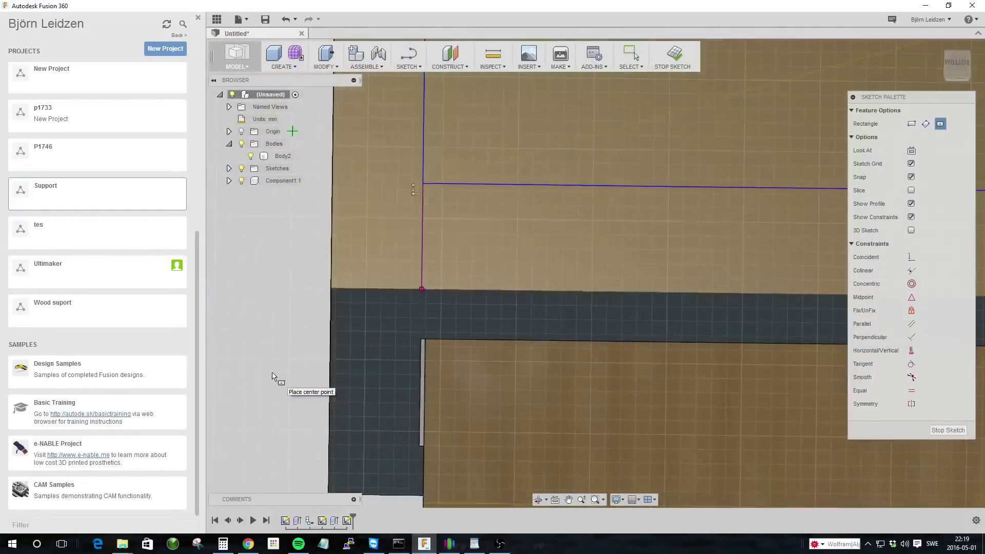
mouse_move(272, 377)
shift+middle_down()
mouse_move(283, 378)
mouse_move(257, 365)
mouse_move(281, 326)
mouse_move(264, 302)
shift+middle_up()
right_click(264, 303)
click(298, 302)
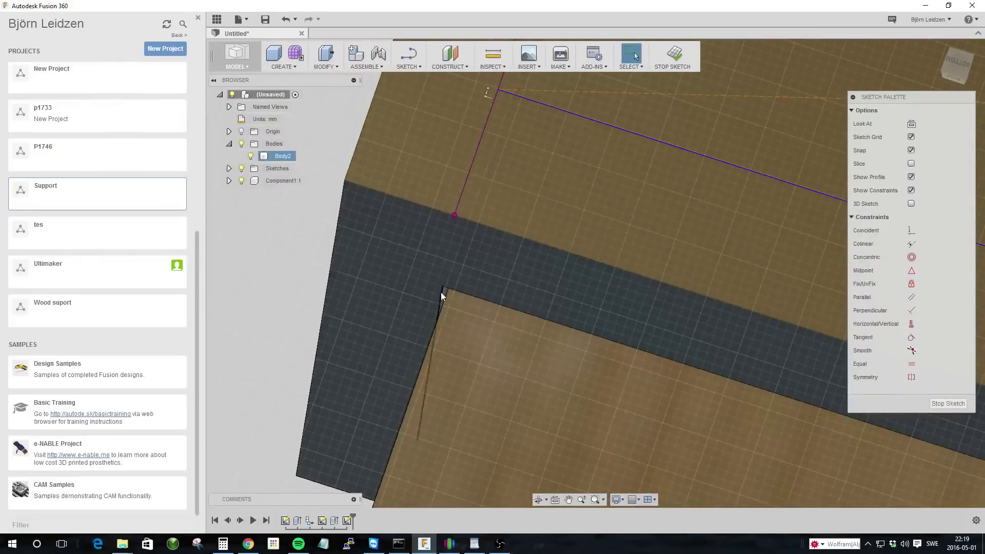
scroll(442, 291, down, 4)
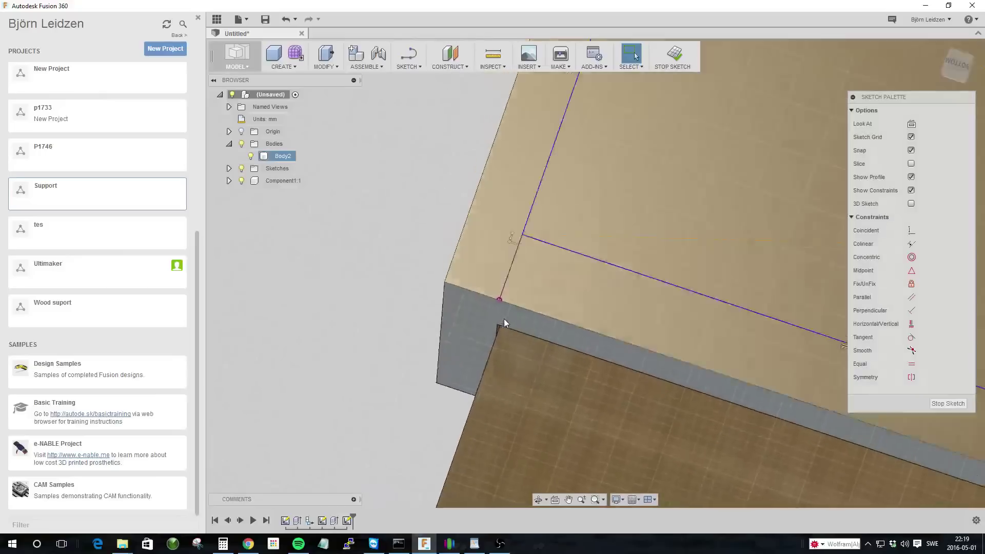
shift+middle_drag(504, 319, 481, 334)
scroll(482, 334, down, 3)
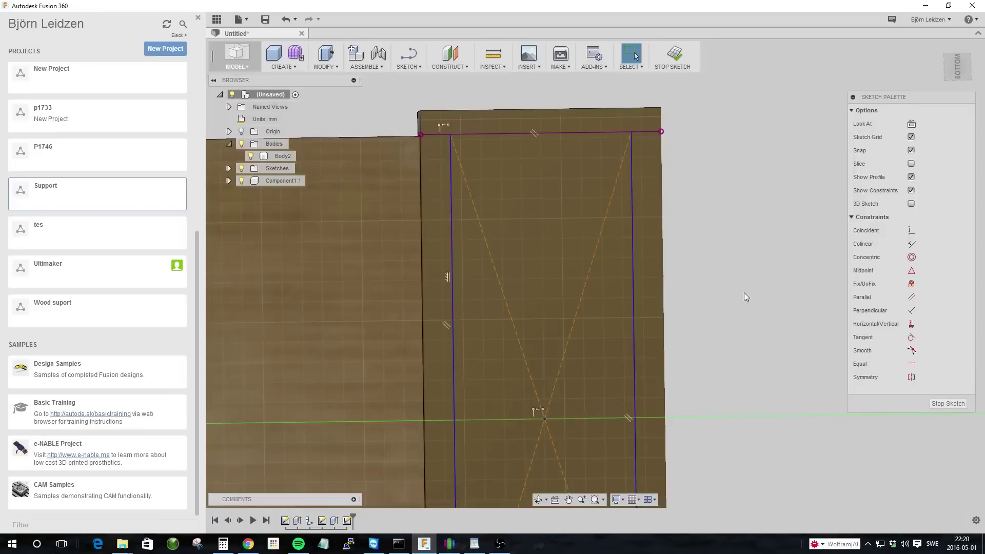
Step: Shrink the center rectangle on the bracket's bottom face by pulling its free corner slightly inward
mouse_move(745, 296)
shift+middle_down()
mouse_move(624, 340)
mouse_move(655, 390)
mouse_move(645, 426)
shift+middle_up()
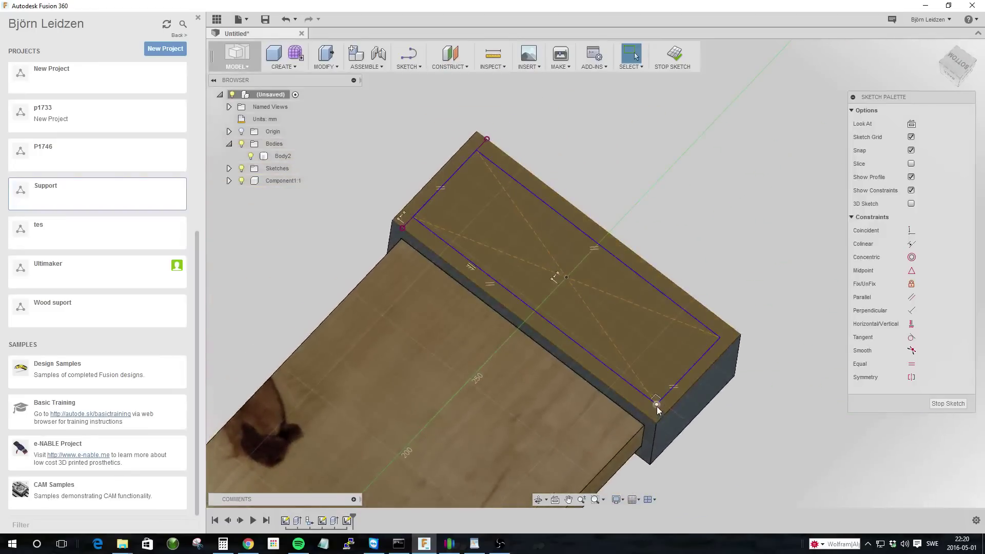
mouse_move(655, 400)
mouse_down()
mouse_move(609, 360)
mouse_move(647, 364)
mouse_move(669, 411)
mouse_move(629, 382)
mouse_up()
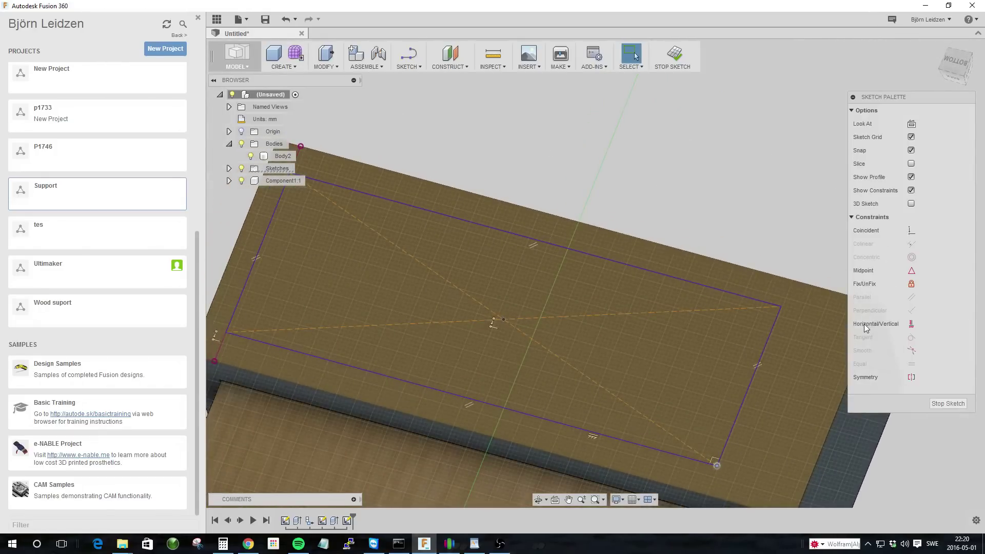
Step: Try to align the rectangle's outer long side with the midpoint of the bracket's long outer edge using Horizontal/Vertical, and undo it
click(912, 325)
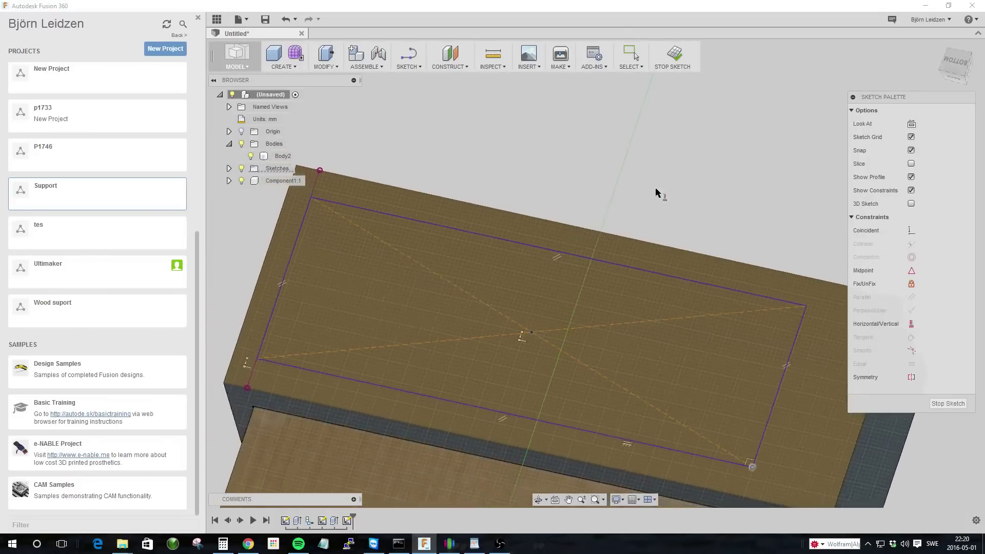
scroll(590, 208, up, 1)
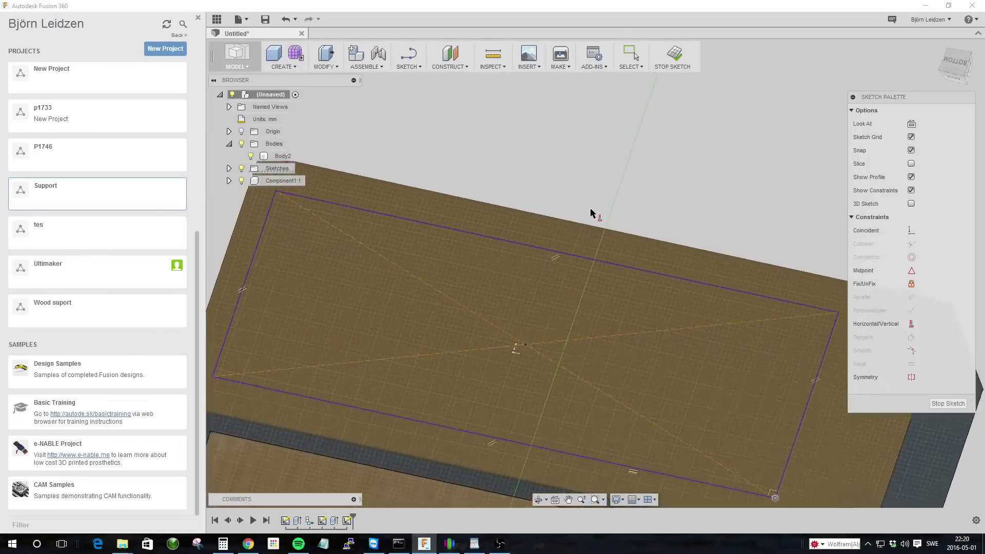
click(560, 253)
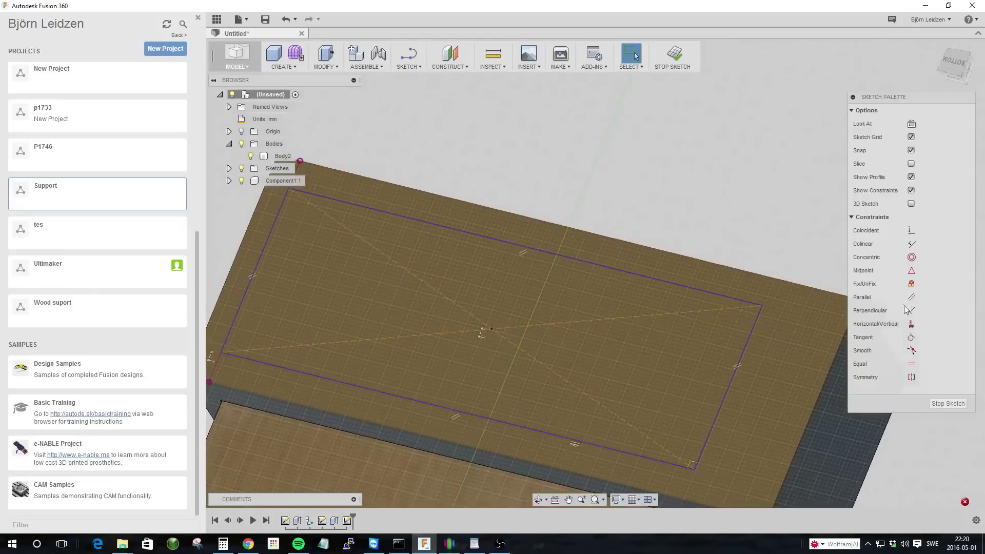
click(912, 324)
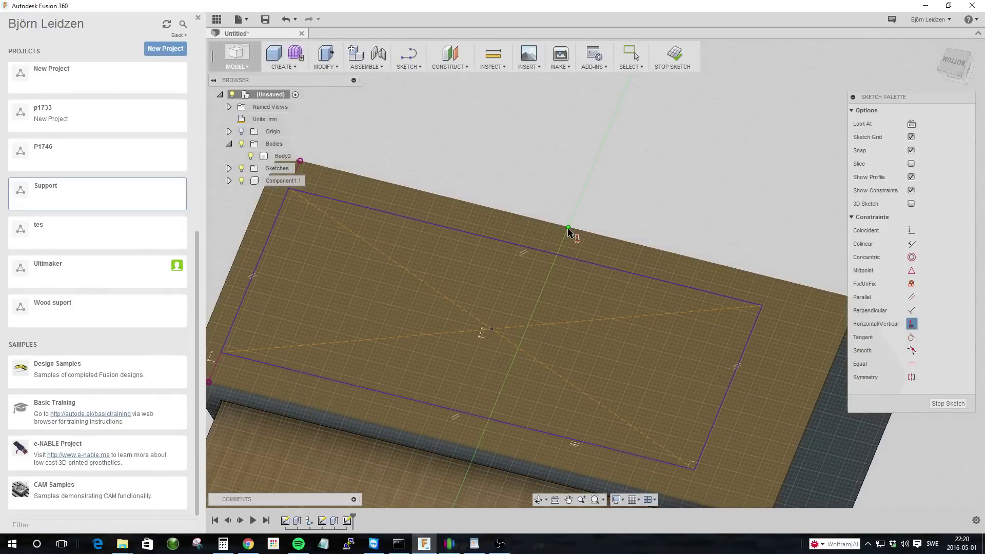
click(526, 251)
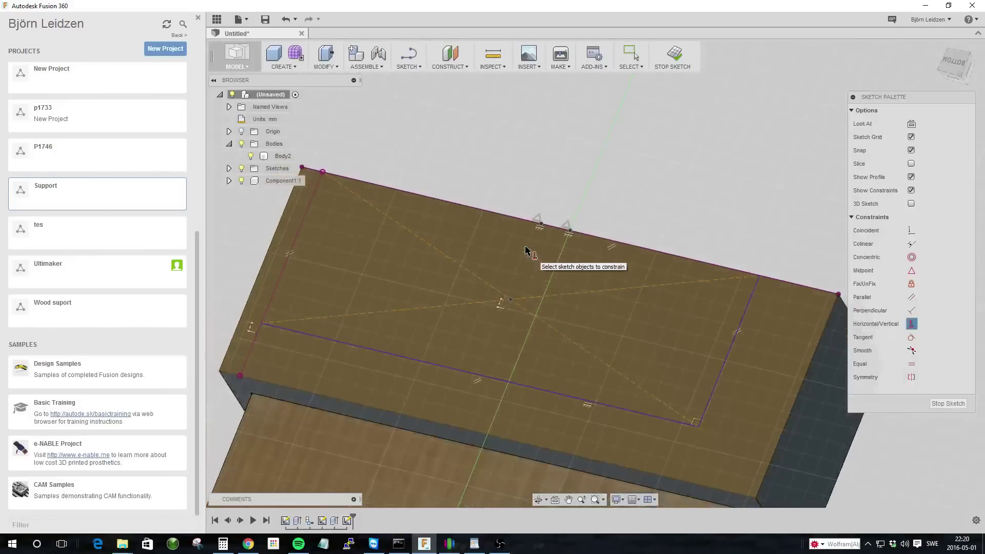
key(Escape)
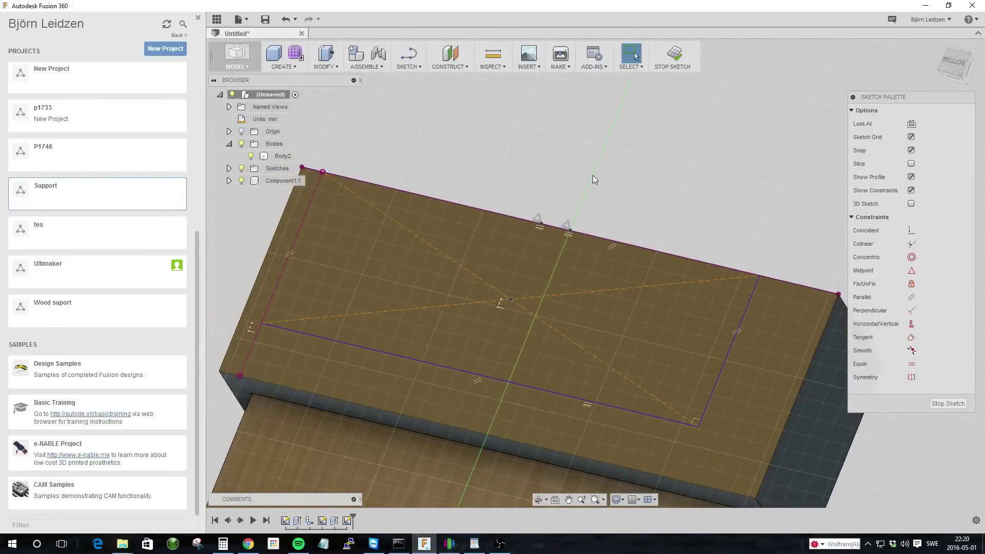
key(ctrl+z)
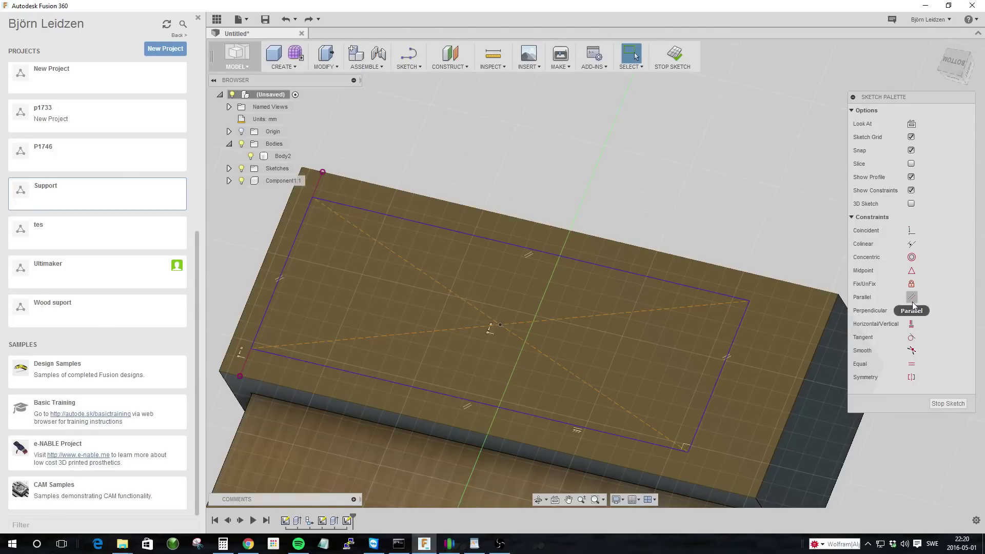
Step: Align the rectangle's center point with the midpoint of the bracket's long outer edge using a Horizontal/Vertical constraint
click(912, 323)
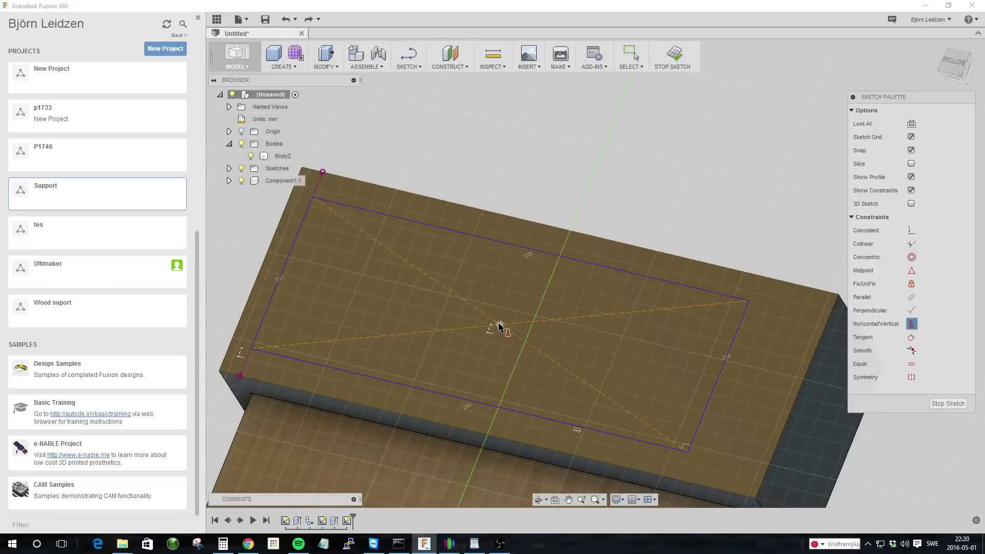
click(500, 325)
click(571, 233)
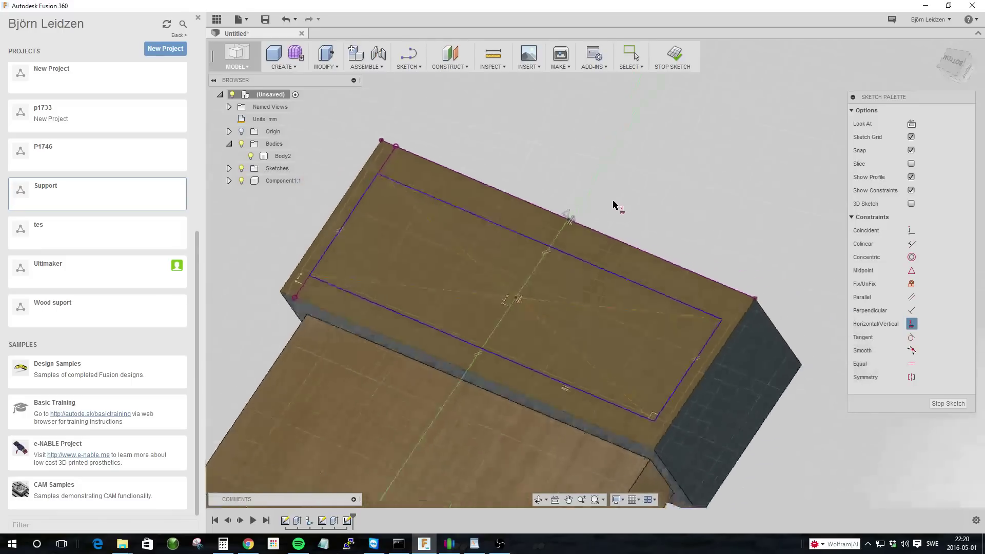
right_click(632, 211)
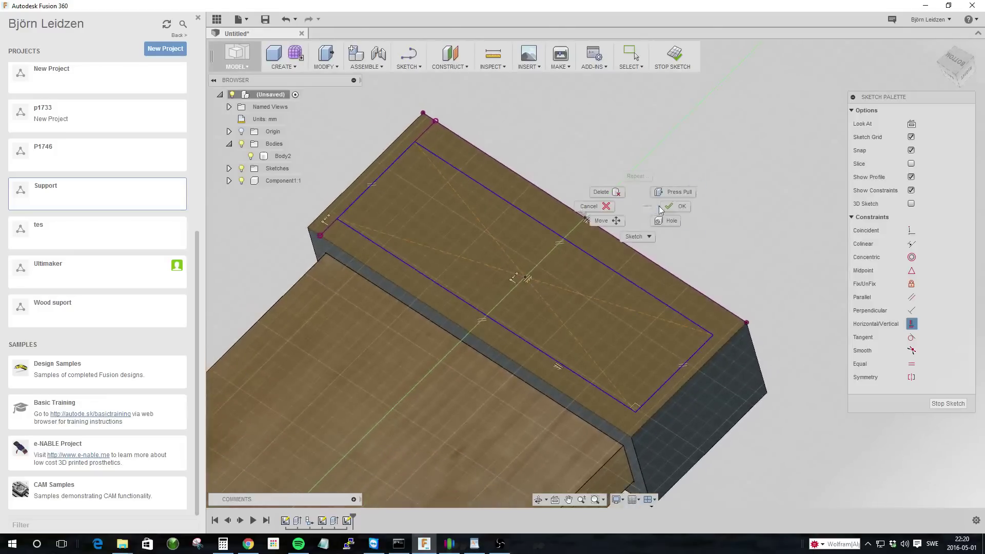
click(668, 206)
Step: Shift the rectangle's long sides freehand to test how the centered rectangle moves
double_click(684, 347)
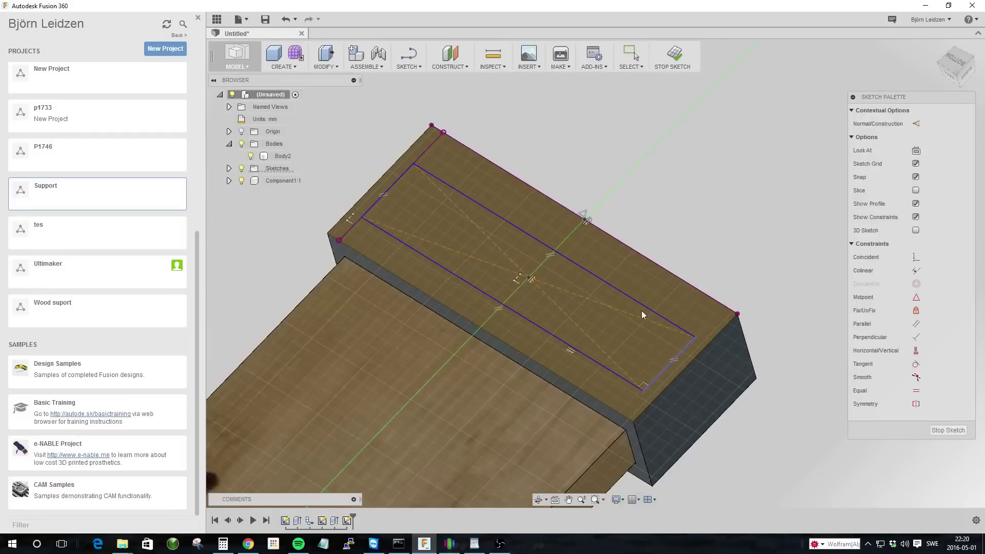
mouse_move(613, 373)
mouse_down()
mouse_move(601, 380)
mouse_move(607, 365)
mouse_up()
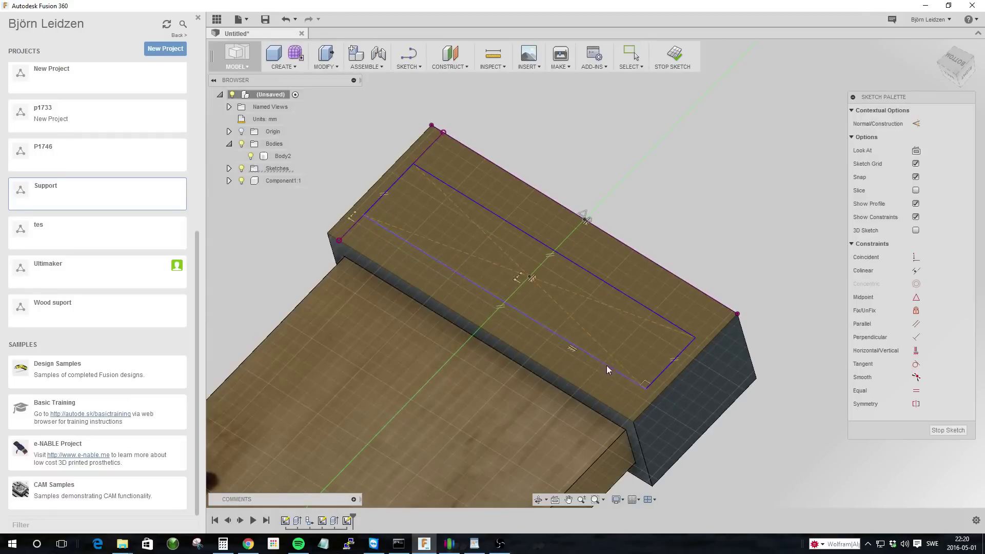
drag(629, 298, 650, 282)
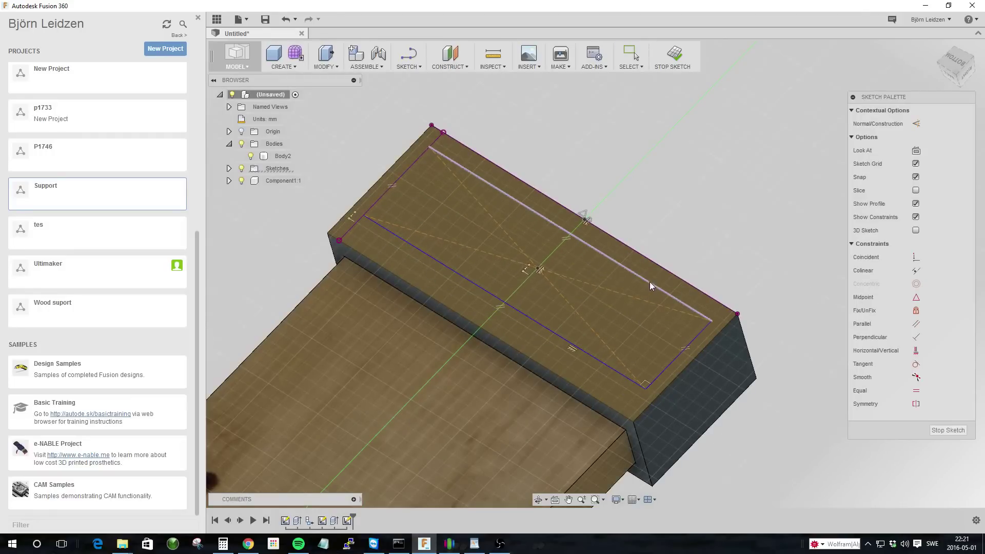
Step: Align the rectangle's center point with the midpoint of the bracket's short edge using a Horizontal/Vertical constraint
mouse_move(650, 282)
shift+middle_down()
mouse_move(730, 245)
mouse_move(805, 266)
shift+middle_up()
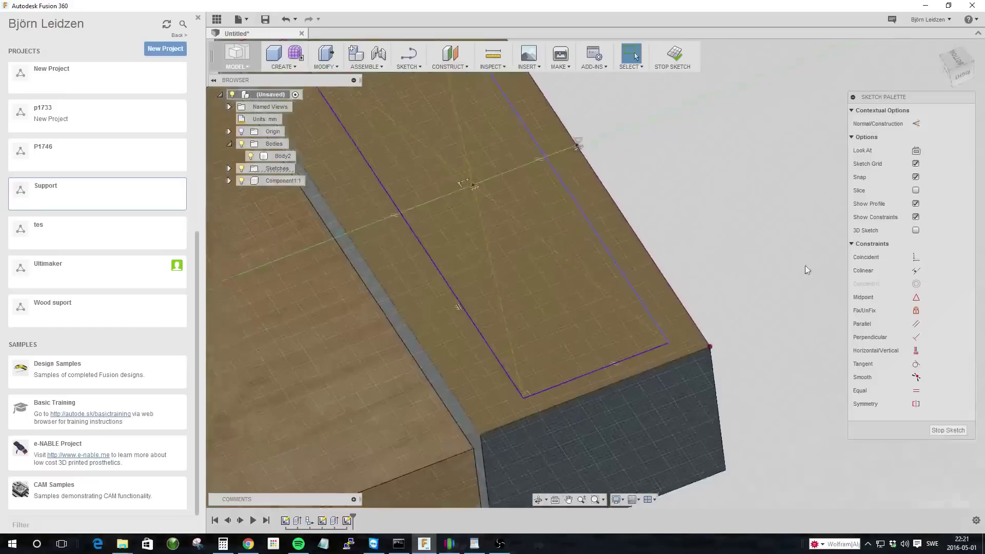
click(917, 351)
click(917, 350)
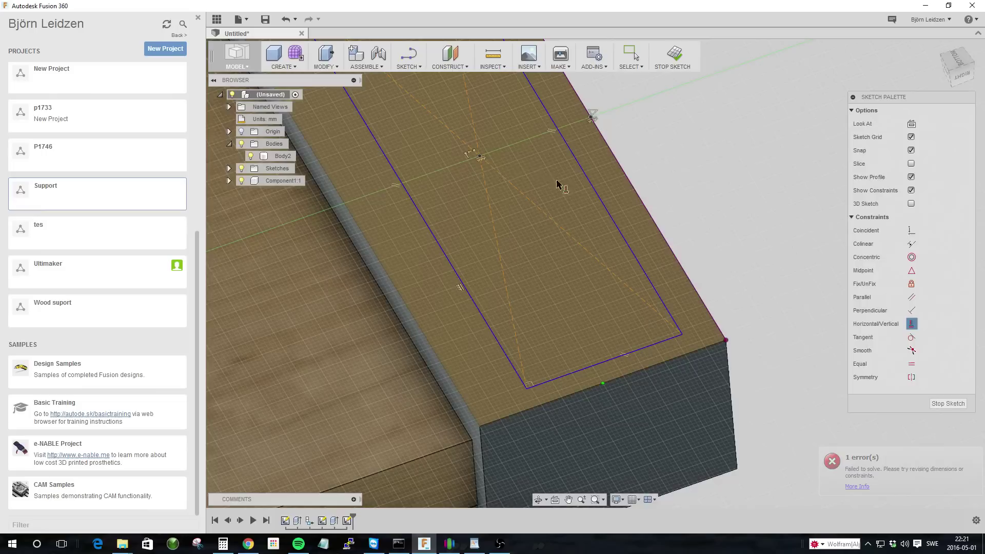
click(480, 158)
right_click(701, 217)
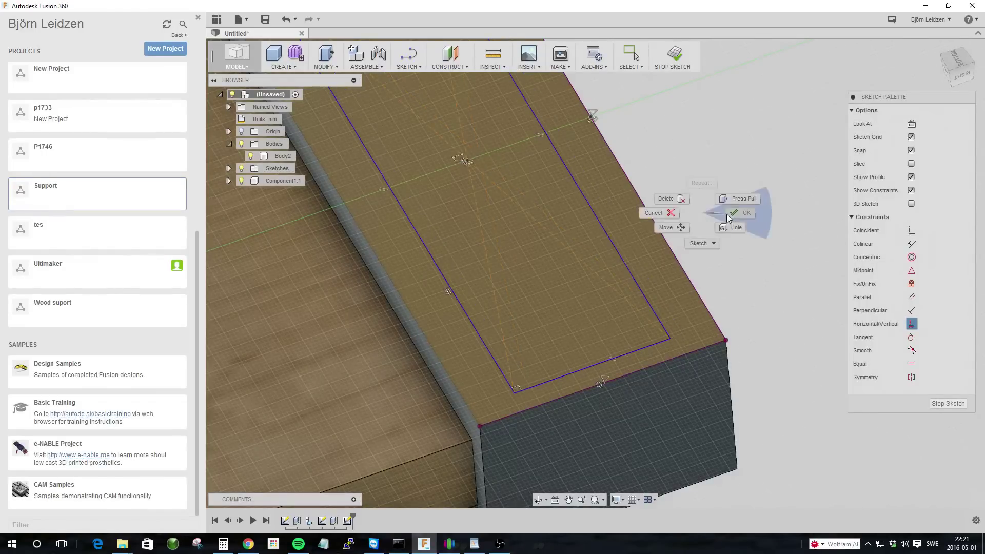
click(730, 218)
Step: Dimension the rectangle's short side to 21+0,2 mm and leave the dimension command
scroll(606, 287, down, 3)
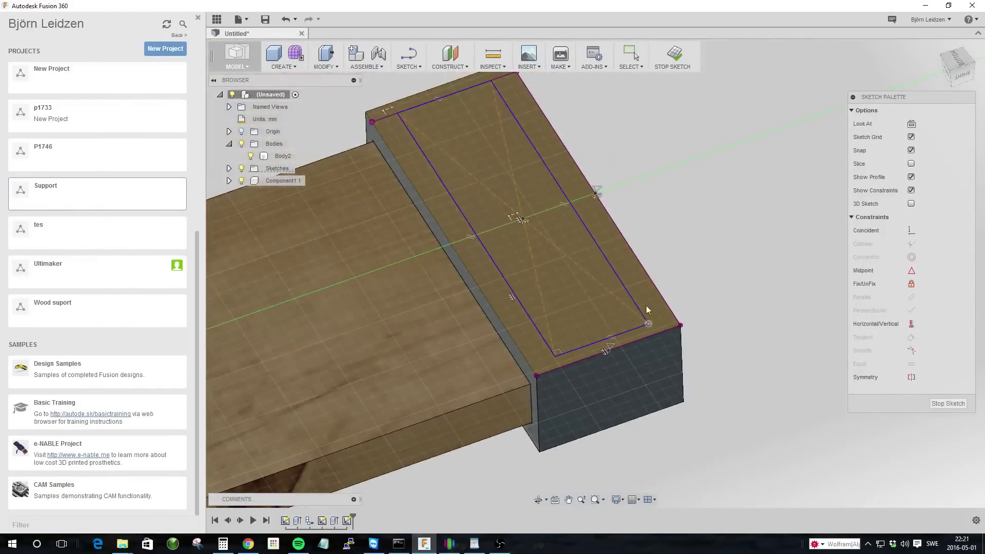
click(657, 247)
key(Escape)
key(d)
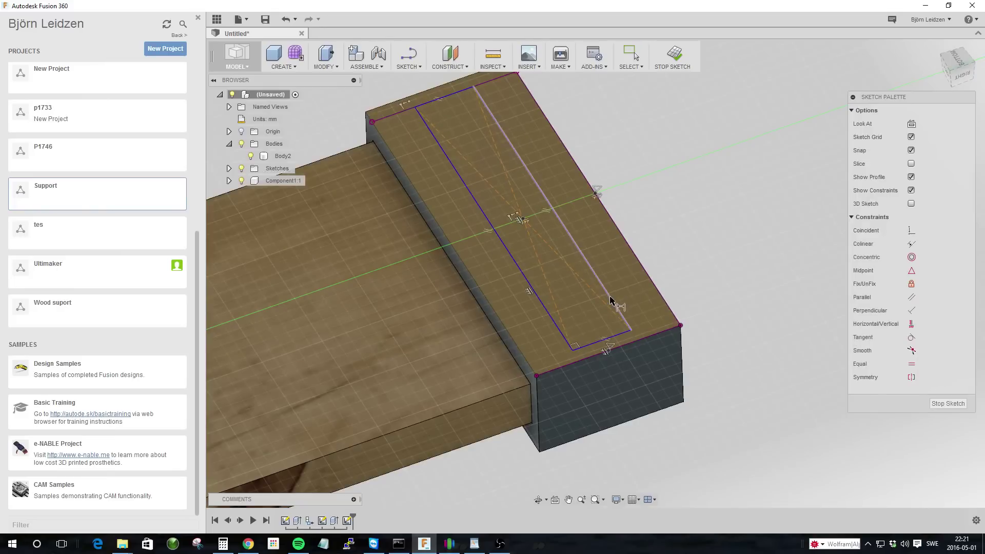
click(578, 348)
click(657, 428)
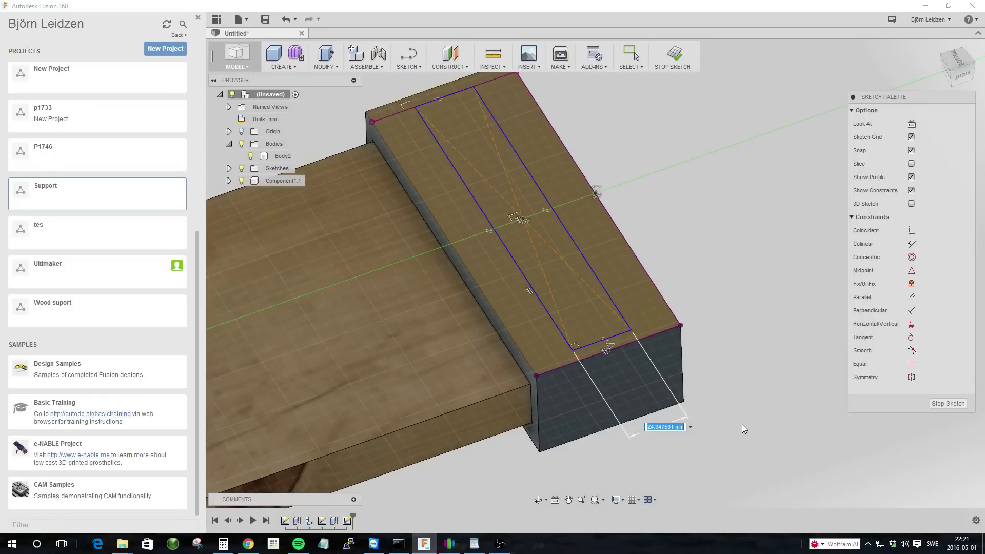
text(21+0,02)
key(Return)
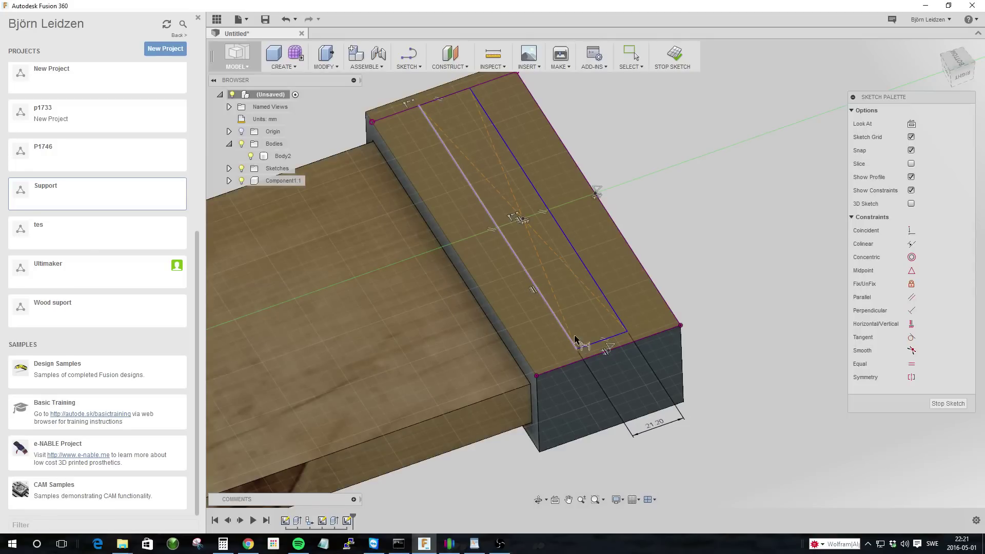
shift+middle_drag(704, 295, 740, 259)
right_click(740, 259)
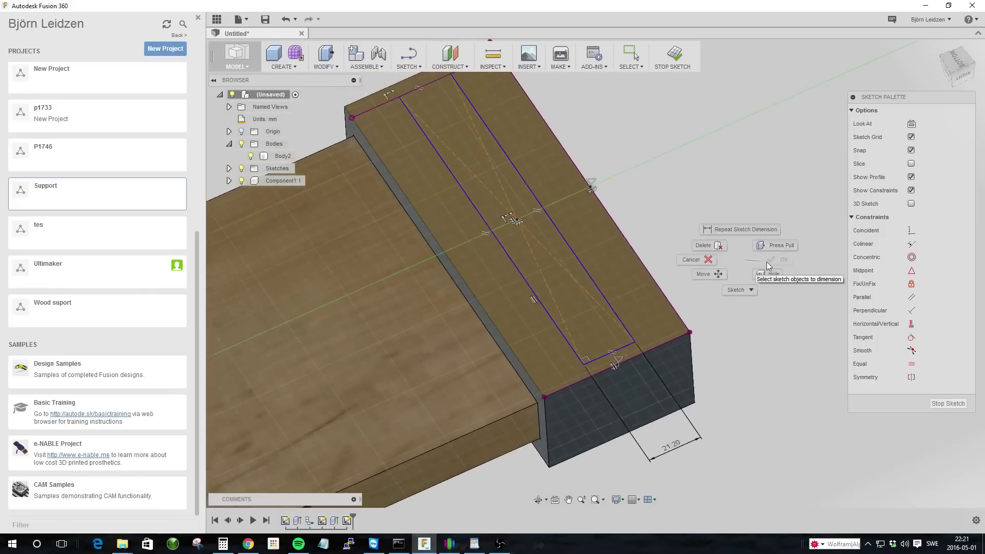
click(706, 257)
Step: Set up a cut extrusion of the narrow rectangle into the bracket, with a trial distance of -5 mm
scroll(706, 257, down, 3)
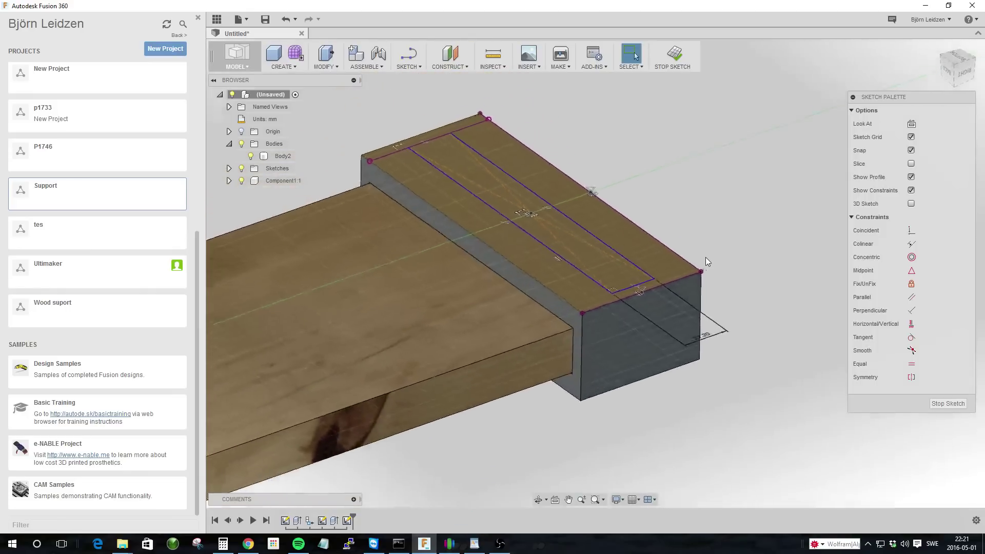
scroll(704, 256, up, 2)
key(e)
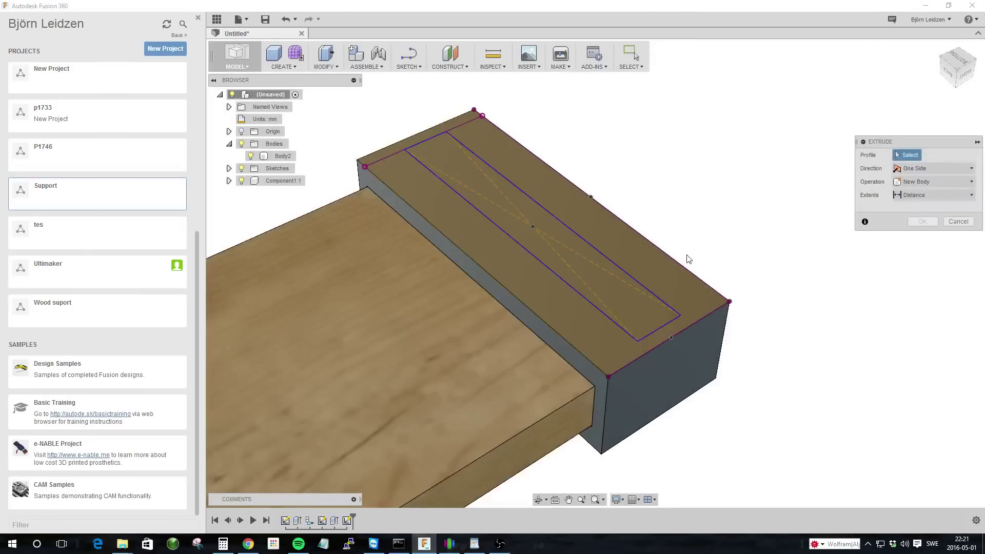
click(588, 257)
shift+middle_drag(588, 257, 536, 227)
drag(478, 232, 479, 186)
shift+middle_drag(479, 185, 564, 164)
drag(563, 164, 566, 276)
shift+middle_drag(670, 338, 573, 307)
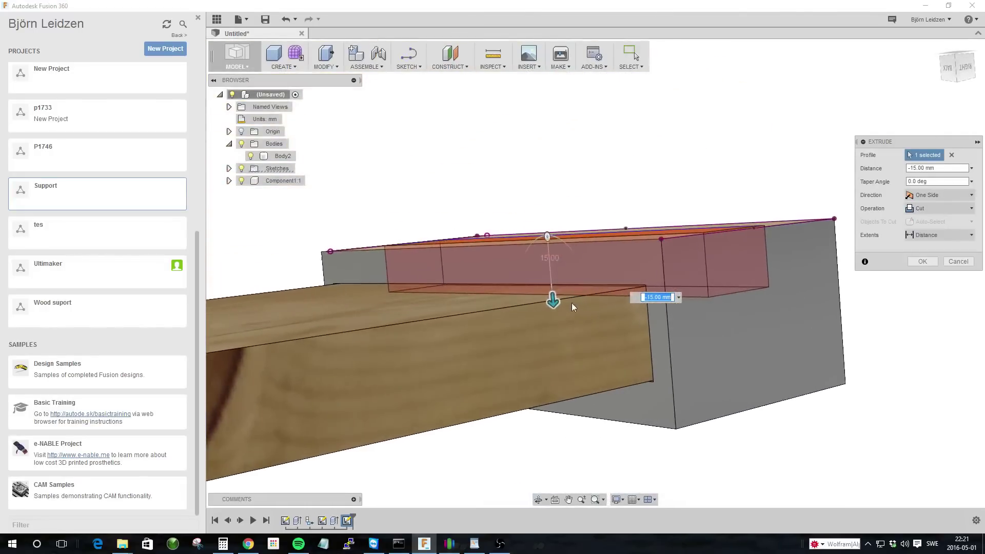
drag(553, 302, 540, 266)
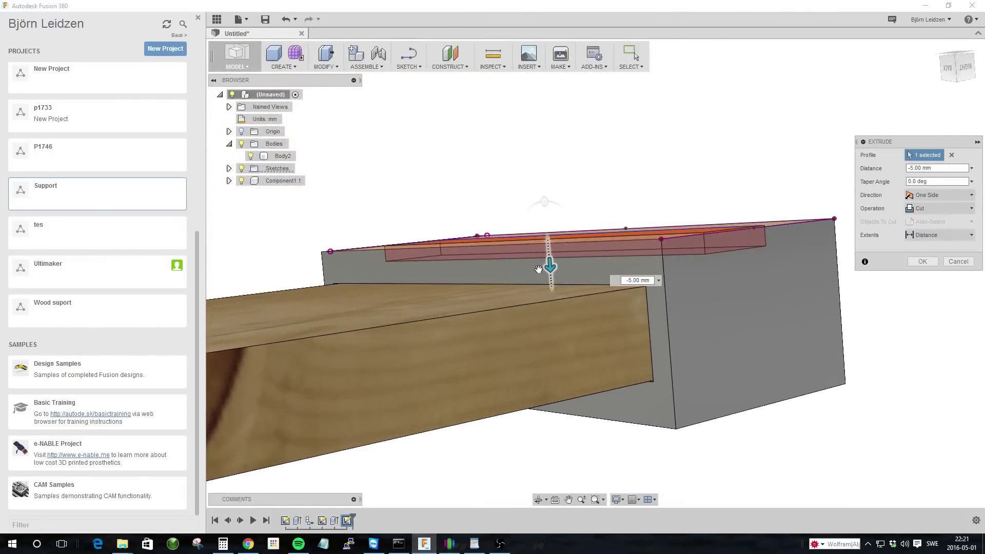
Step: Set the cut's extent to run to the plank's wide face, complete the extrusion and inspect the slot
click(928, 236)
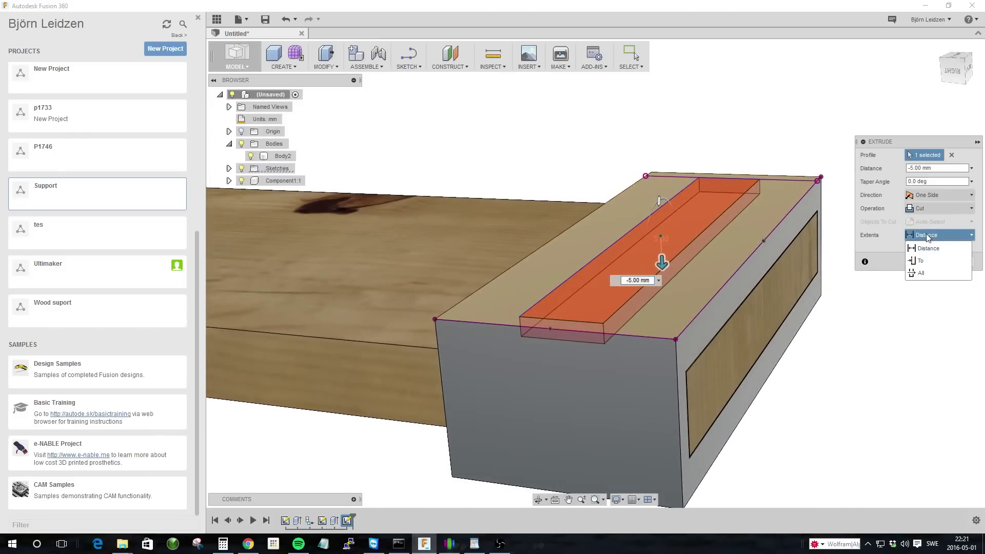
click(926, 262)
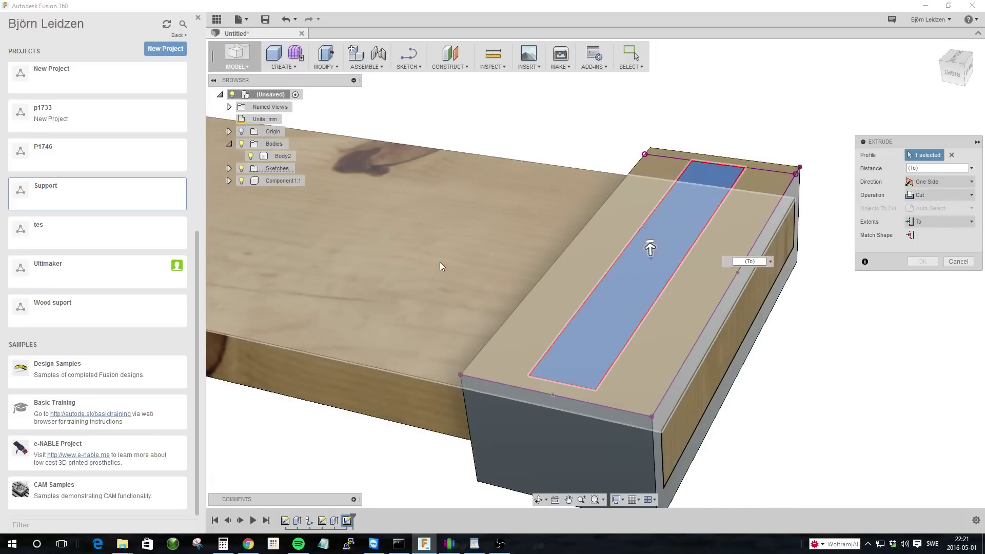
click(439, 262)
shift+middle_drag(839, 389, 898, 303)
click(922, 277)
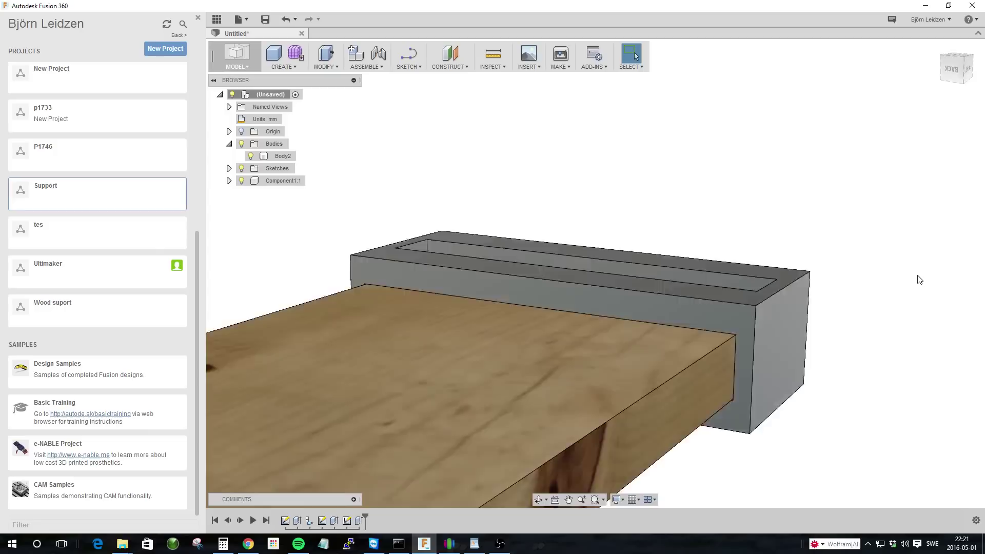
click(951, 74)
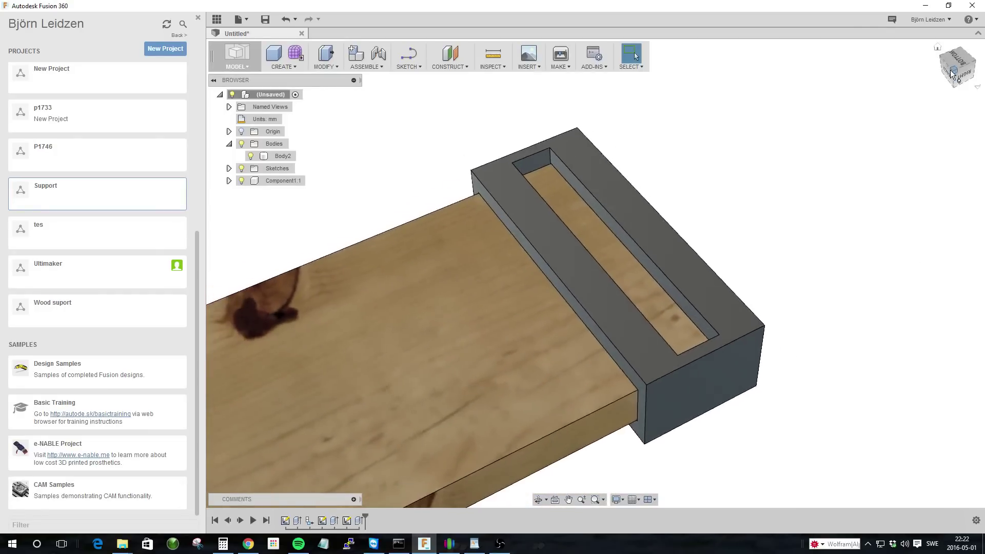